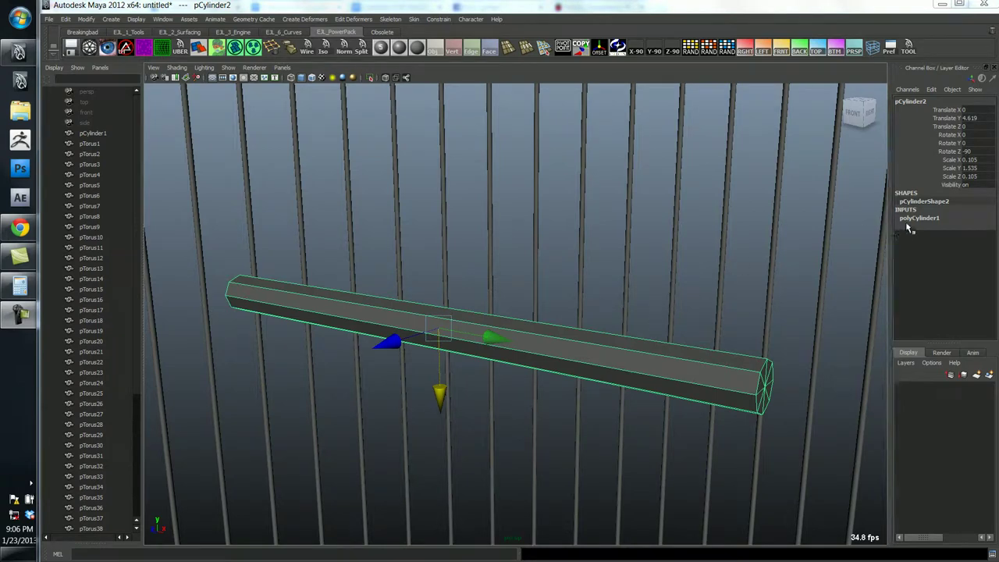
- Set the horizontal cylinder's Subdivisions Height to 2 in its polyCylinder1 settings
left_click(917, 219)
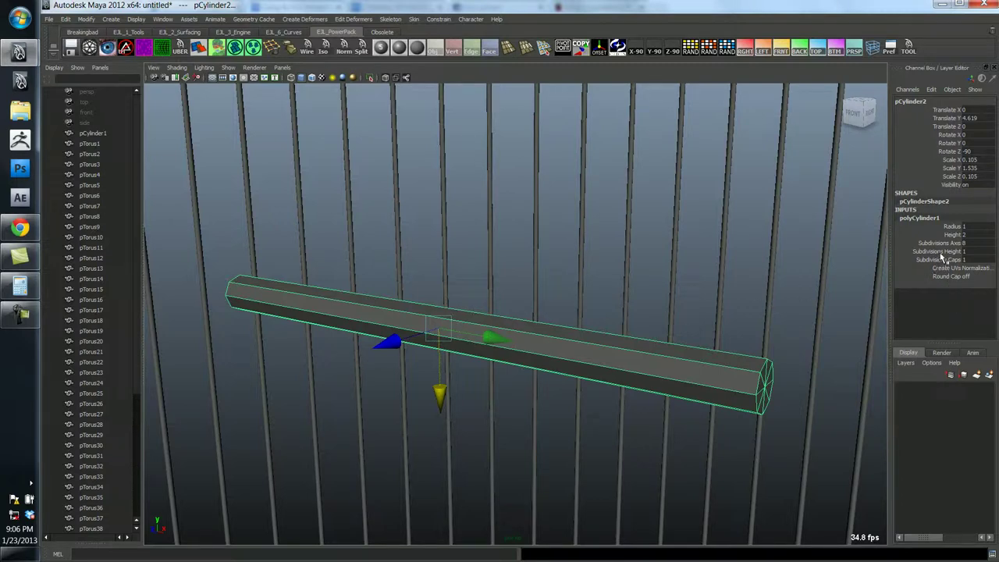
left_click(936, 252)
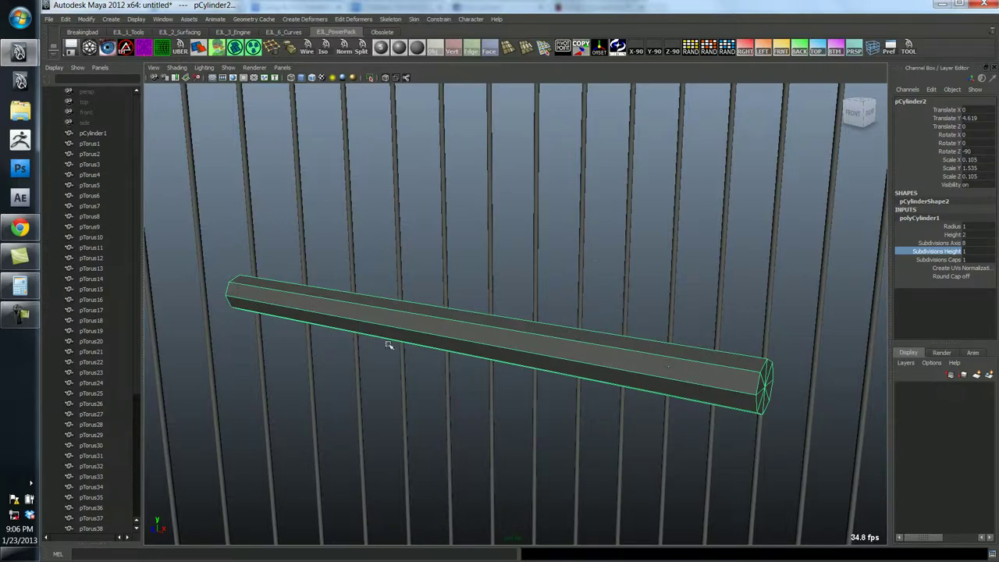
left_click(978, 252)
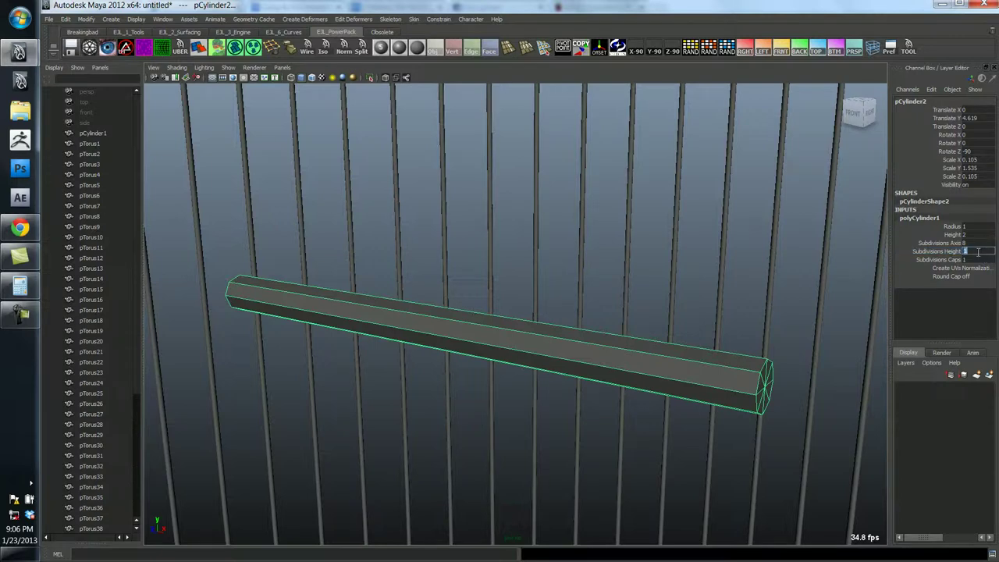
type("2")
- Delete all faces of the cylinder's left half, including its end cap, leaving that side open
right_click_drag(508, 347, 509, 361)
left_click_drag(506, 351, 470, 373, "alt")
left_click_drag(453, 398, 187, 192)
key("4")
mouse_move(339, 286)
left_mouse_down("alt")
mouse_move(379, 297)
mouse_move(415, 279)
mouse_move(352, 291)
left_mouse_up("alt")
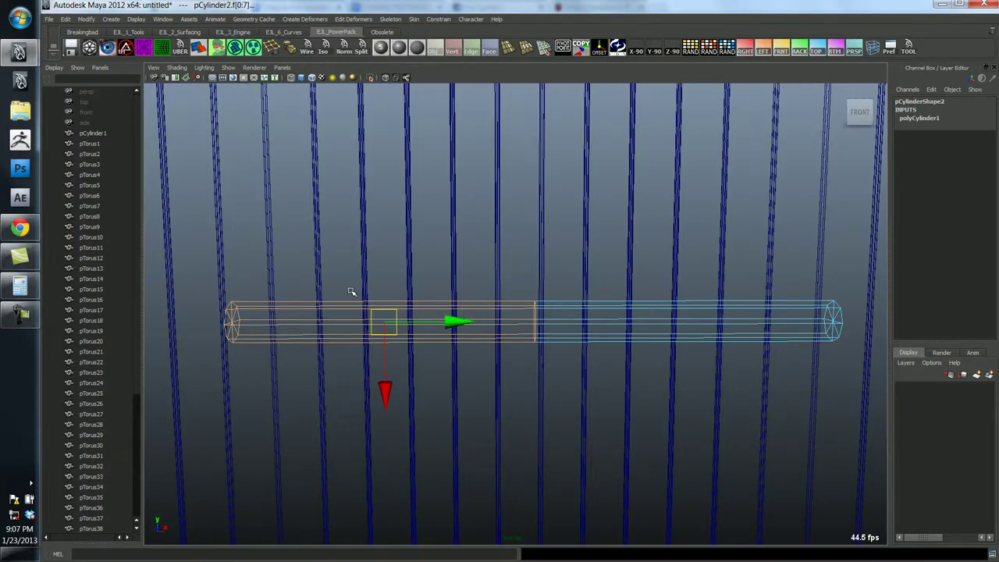
key("Delete")
key("5")
mouse_move(466, 279)
left_mouse_down("alt")
mouse_move(352, 285)
mouse_move(527, 285)
mouse_move(482, 248)
mouse_move(482, 257)
mouse_move(502, 238)
left_mouse_up("alt")
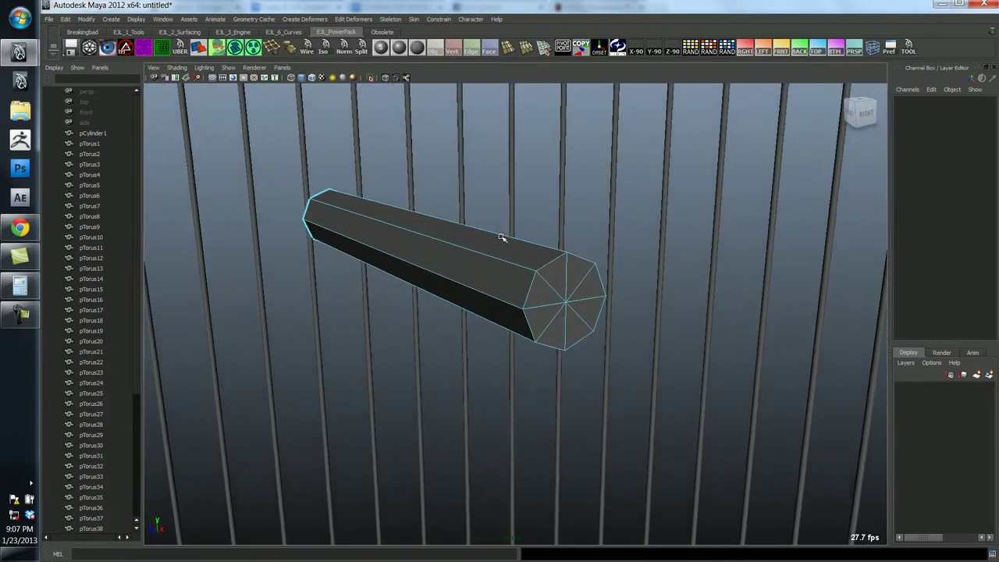
- Extrude all eight triangular end-cap faces and scale them slightly inward to form a thin rim around the cap
left_click(586, 305)
left_click(589, 286, "shift")
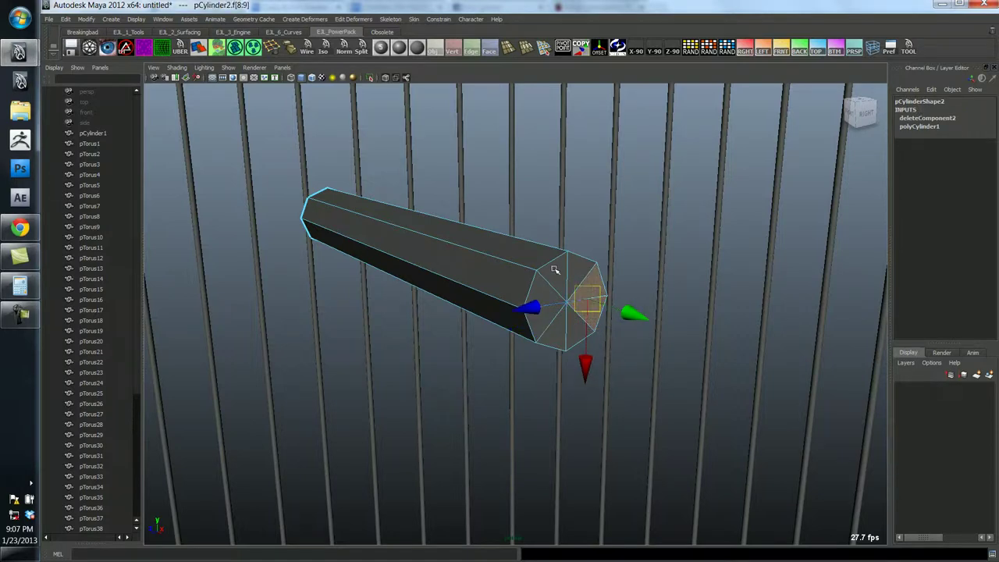
left_click(537, 289, "shift")
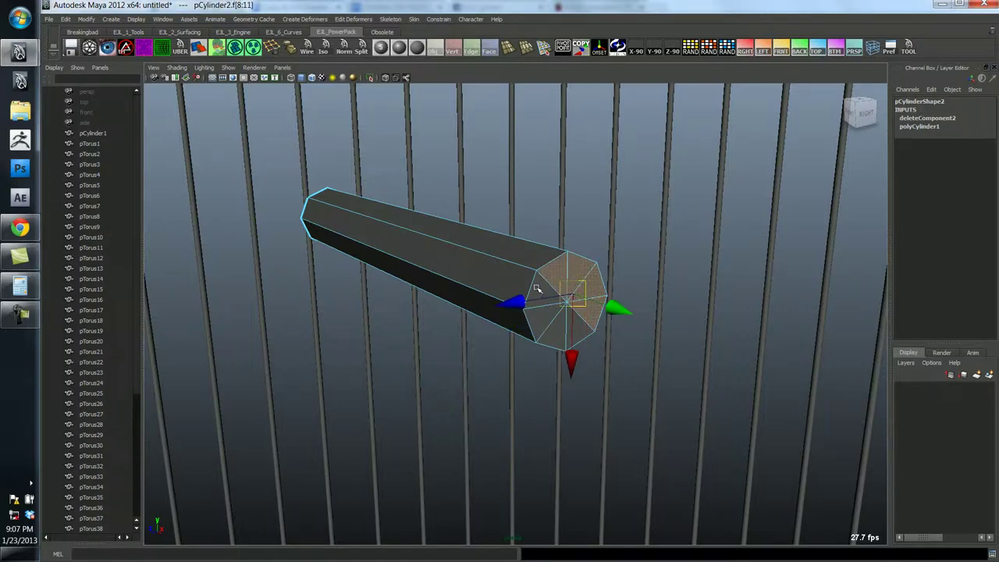
left_click(558, 337, "shift")
left_click(583, 331, "shift")
left_click_drag(524, 292, 562, 301, "alt")
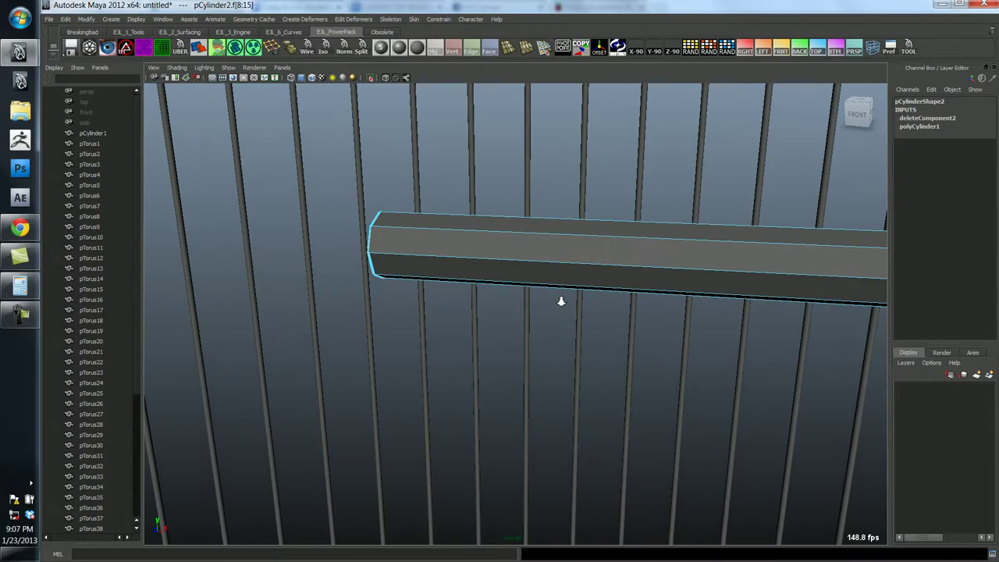
right_click_drag(562, 302, 462, 299, "alt")
left_click_drag(462, 299, 486, 290, "alt")
key("4")
mouse_move(573, 290)
left_mouse_down("alt")
mouse_move(596, 308)
mouse_move(570, 305)
mouse_move(602, 314)
mouse_move(576, 310)
mouse_move(560, 331)
left_mouse_up("alt")
key("5")
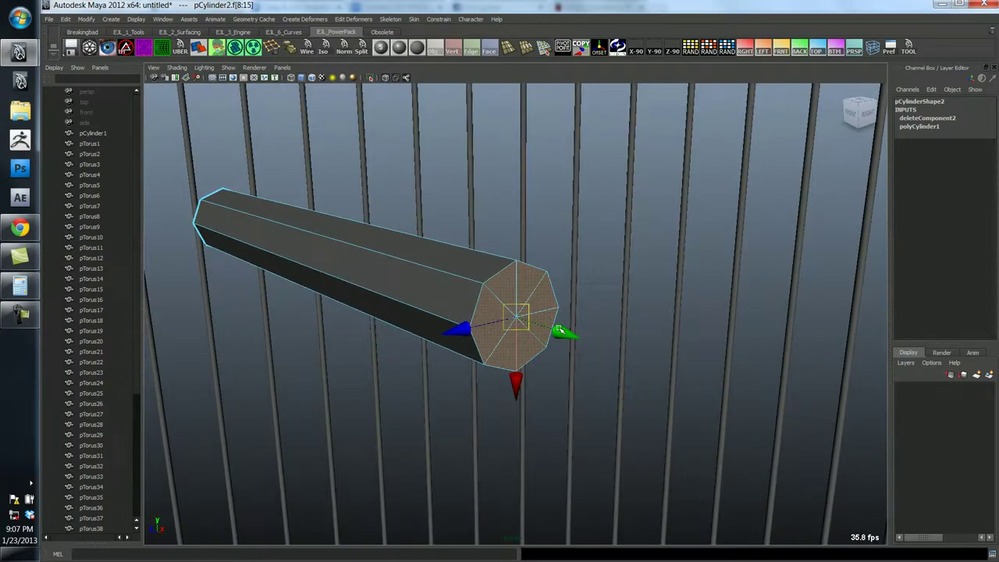
key("ctrl+e")
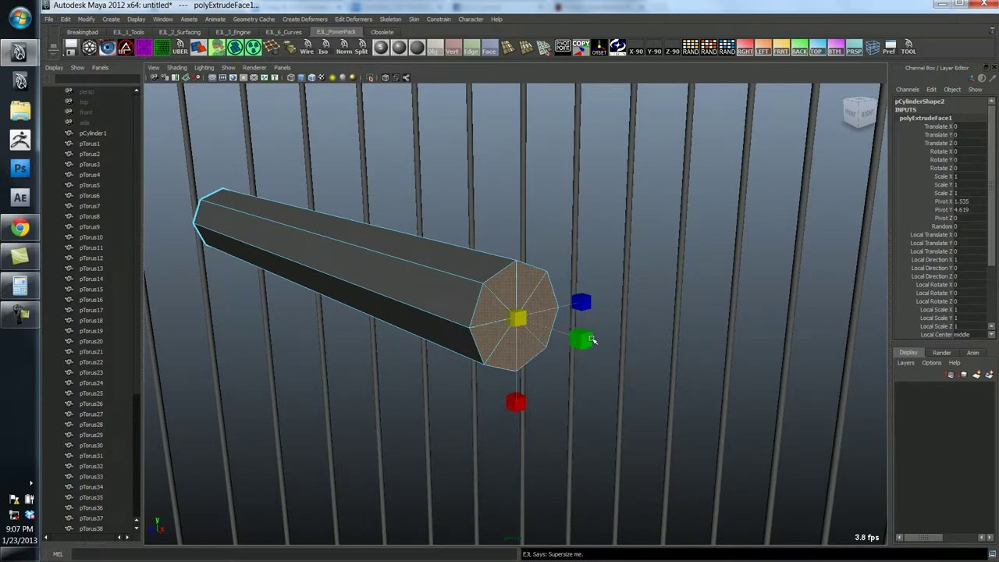
left_click_drag(520, 318, 509, 318)
- Insert an edge loop around the cylinder close to its capped end
key("F8")
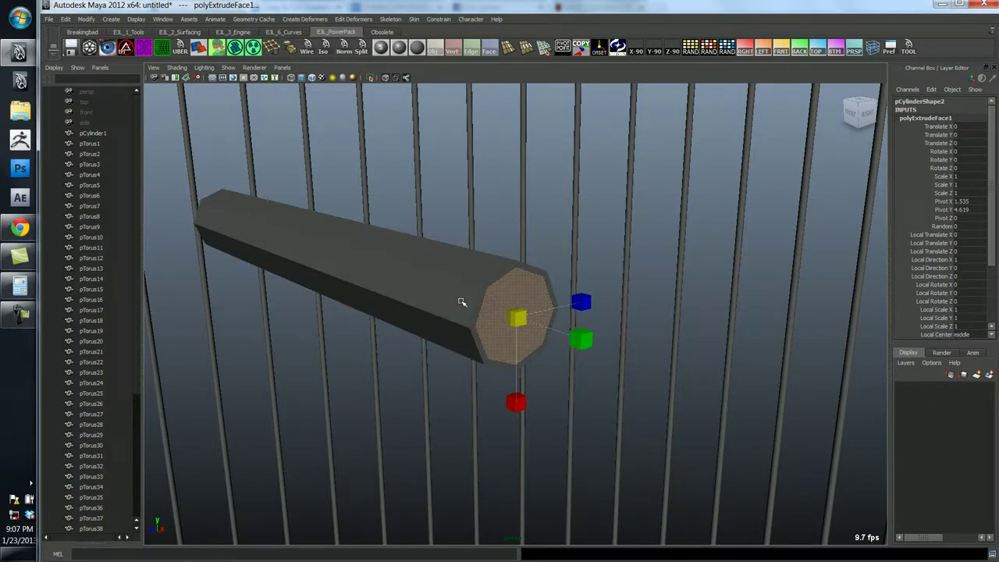
key("F9")
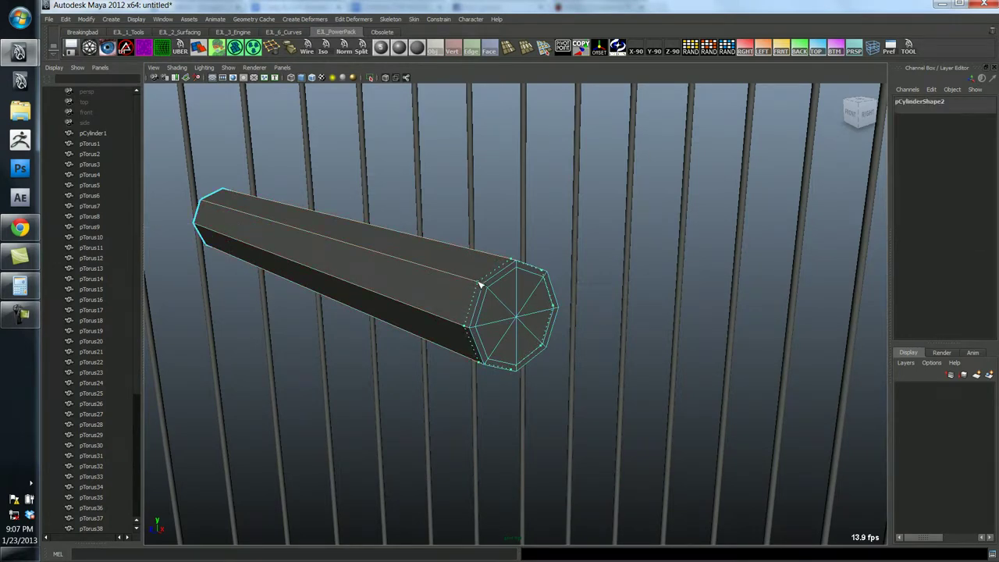
left_click(480, 286)
left_click_drag(475, 285, 446, 290, "alt")
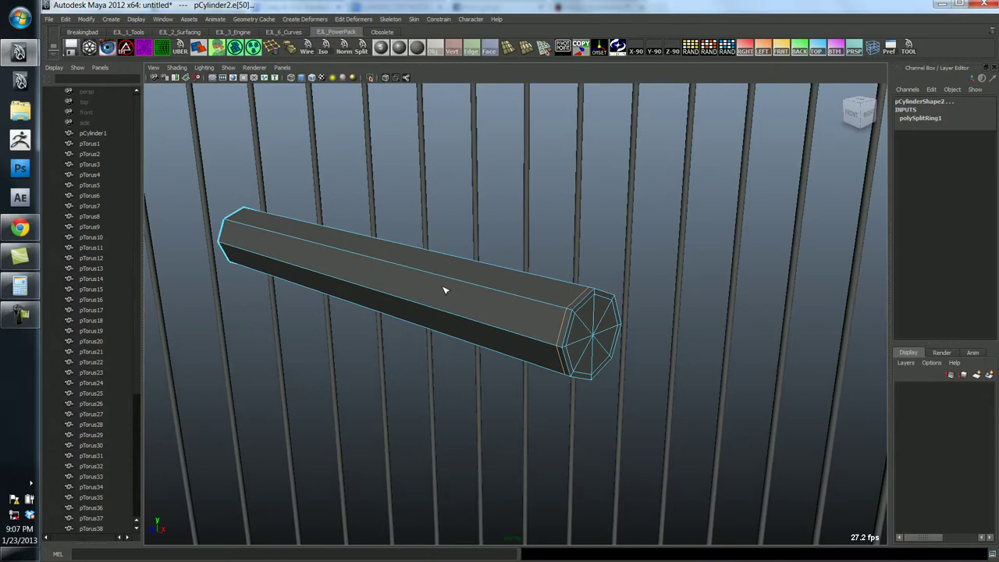
- Preview the half cylinder smoothed, inspect its rounded end, and return it to the unsmoothed display
key("F8")
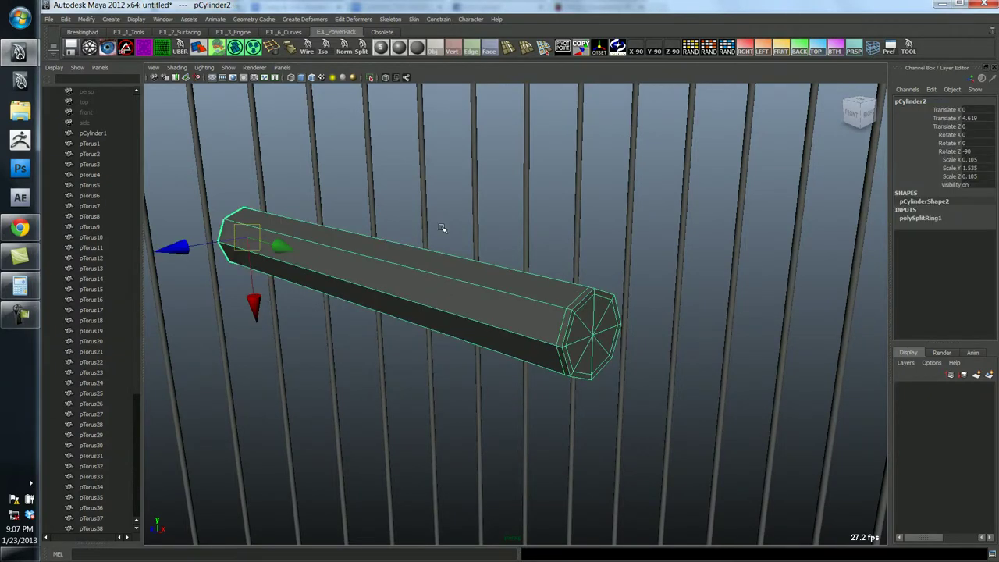
key("3")
left_click(515, 261)
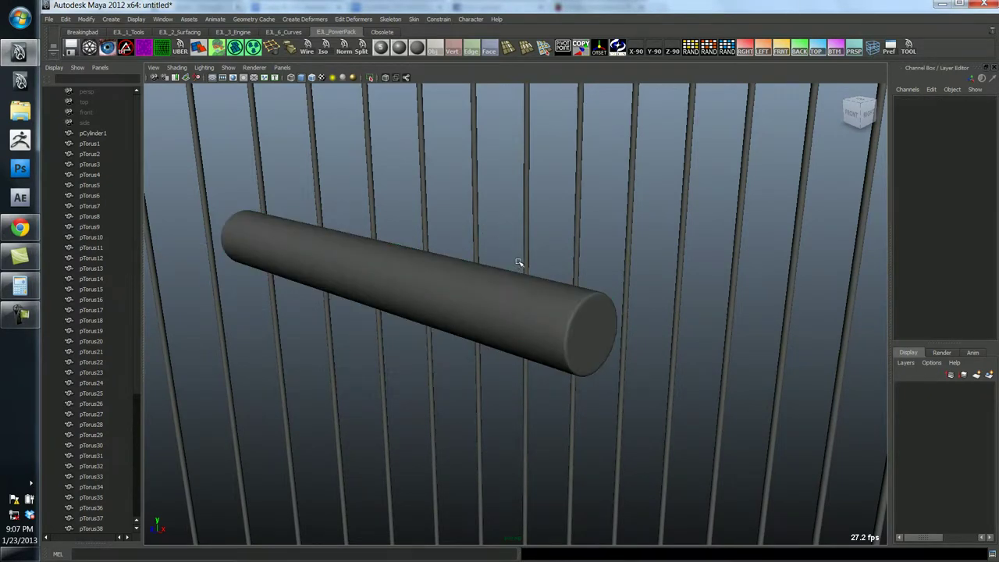
left_click_drag(517, 263, 466, 277, "alt")
left_click(482, 279)
key("1")
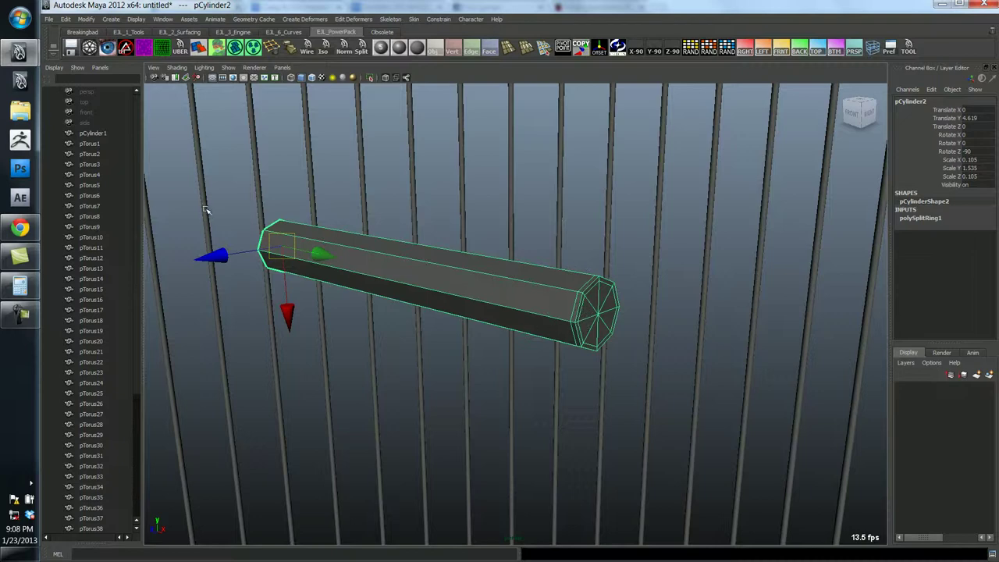
- Freeze the half cylinder's transformations and delete its construction history
left_click(86, 19)
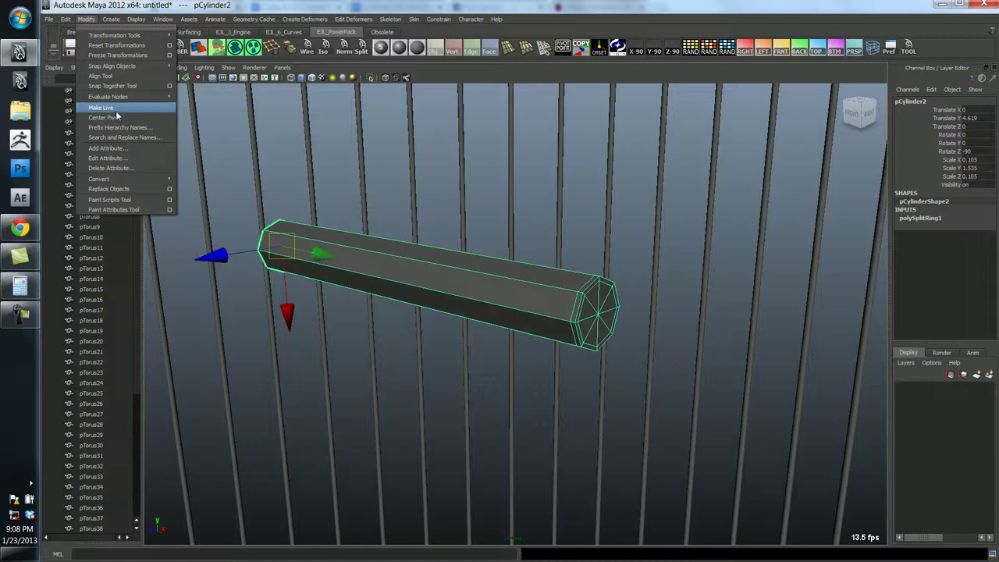
left_click(117, 55)
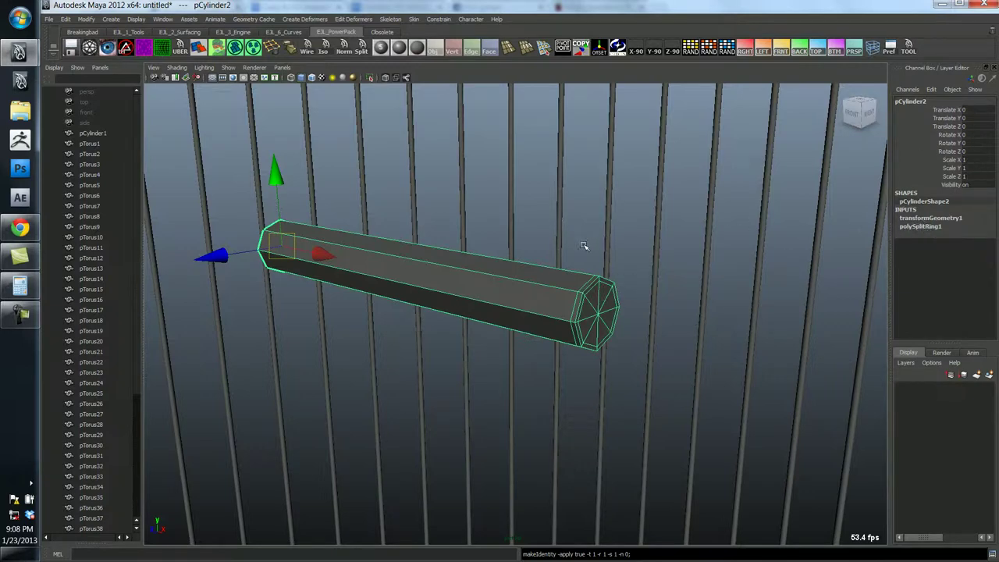
key("alt+shift+d")
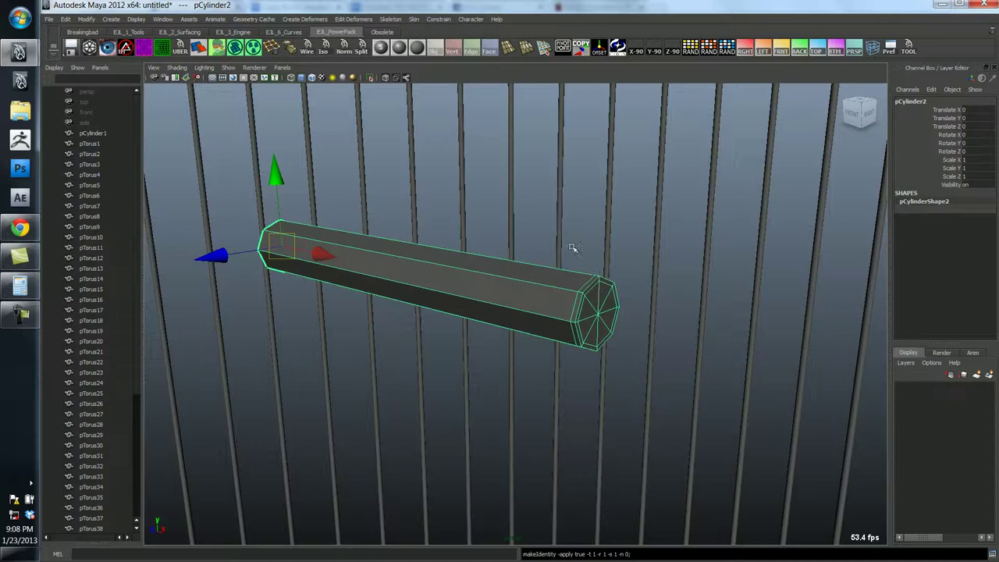
left_click(566, 255)
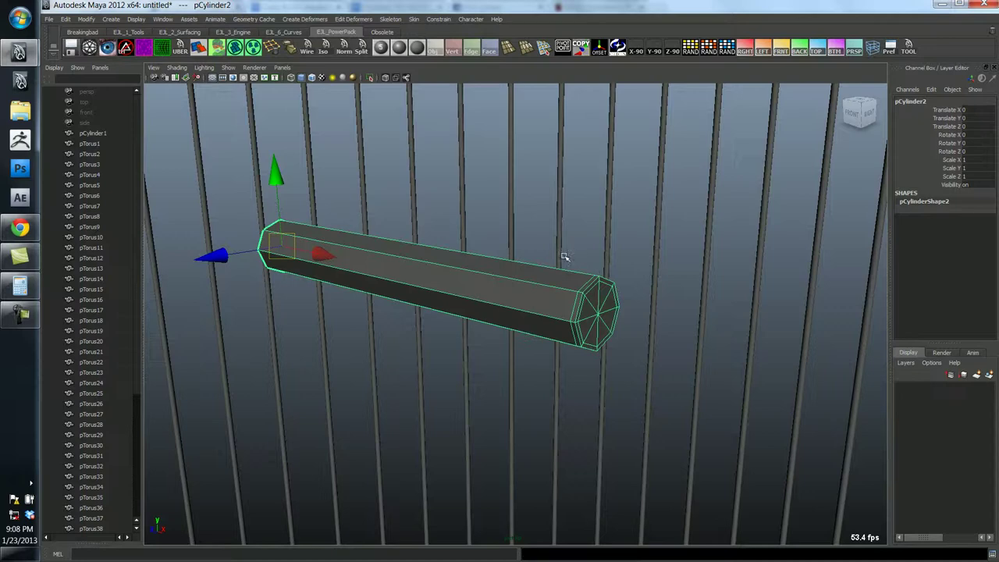
left_click(545, 293)
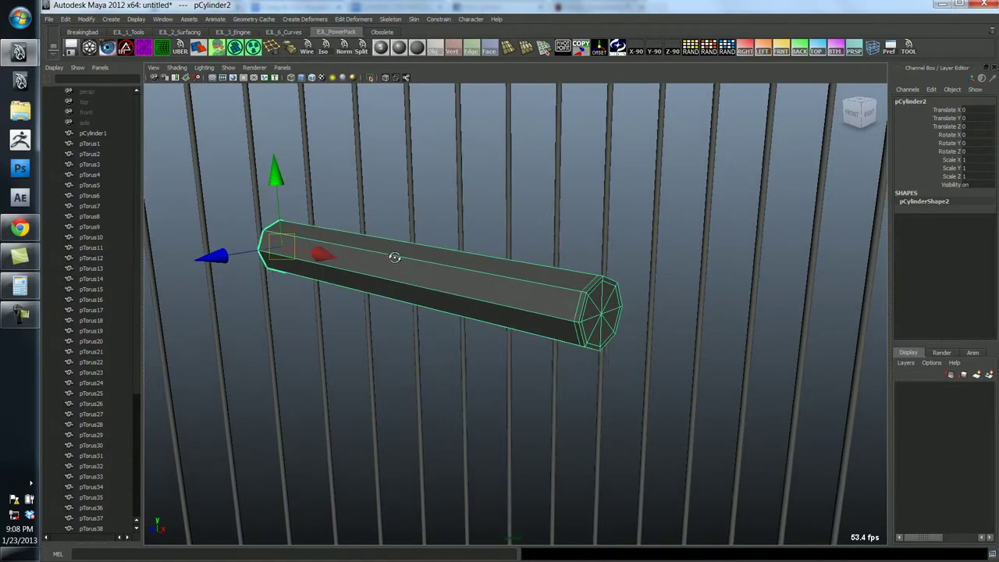
- Duplicate the half cylinder in place, undoing any trial move of the copy
left_click_drag(394, 256, 459, 257, "alt")
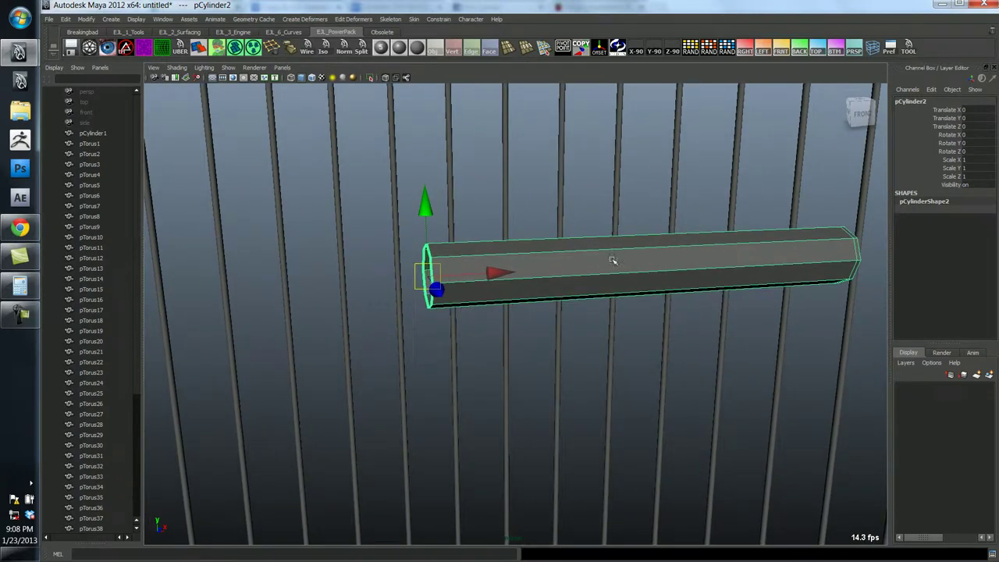
left_click_drag(492, 271, 488, 273, "alt")
left_click_drag(411, 267, 415, 267, "alt")
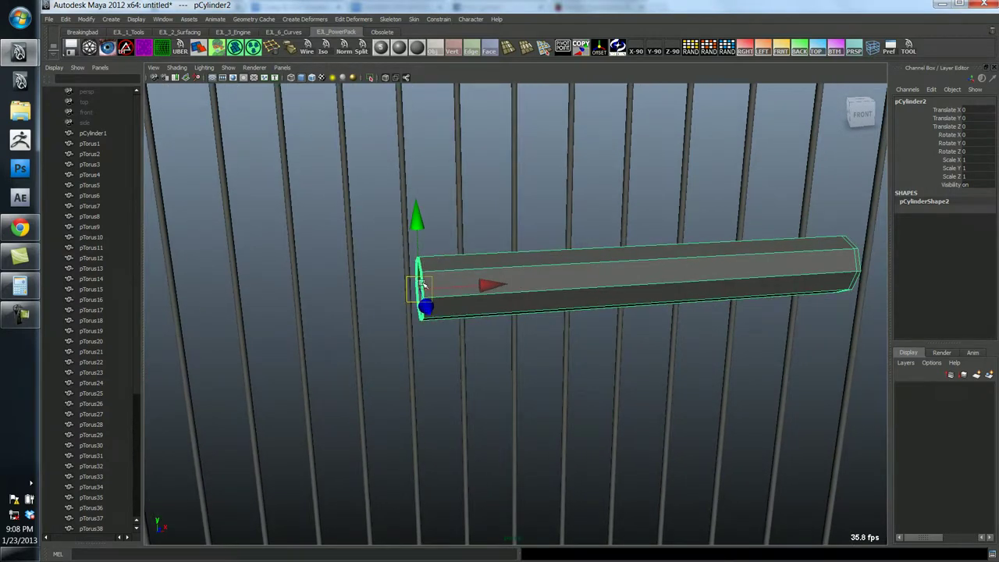
left_click_drag(427, 309, 409, 329, "alt")
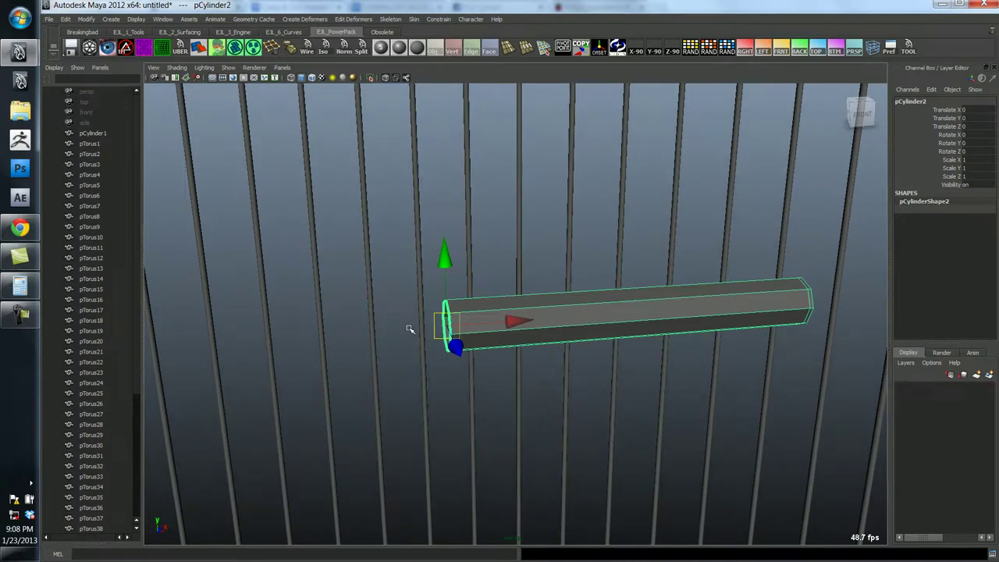
key("ctrl+d")
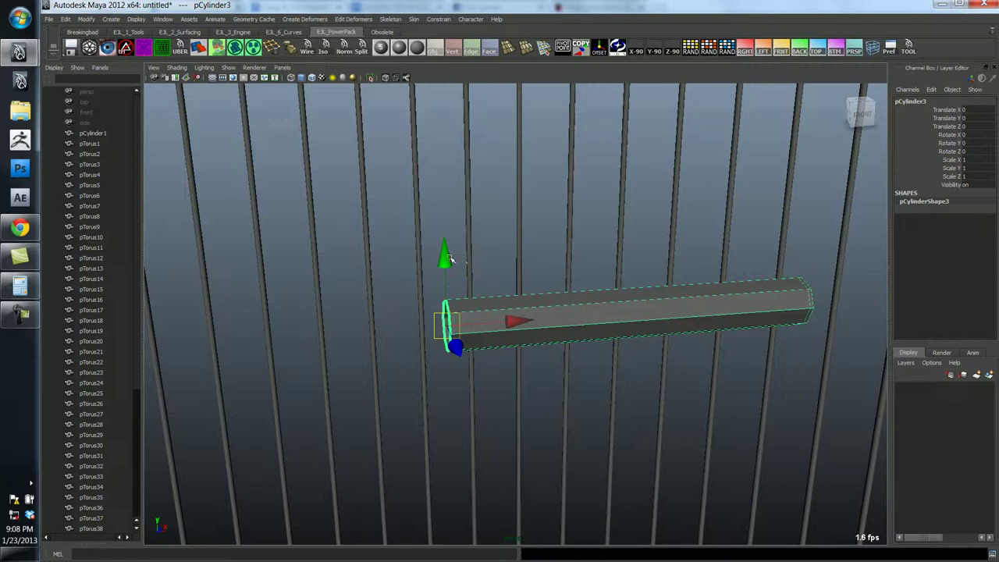
left_click_drag(446, 257, 448, 239)
key("ctrl+z")
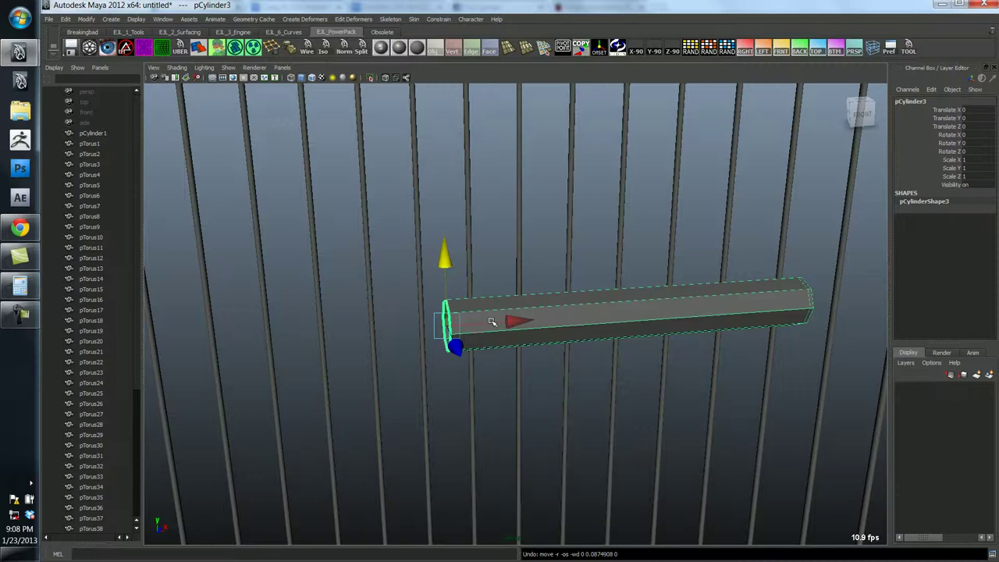
- Mirror the duplicated half across the open end by setting its Scale X to -1
key("r")
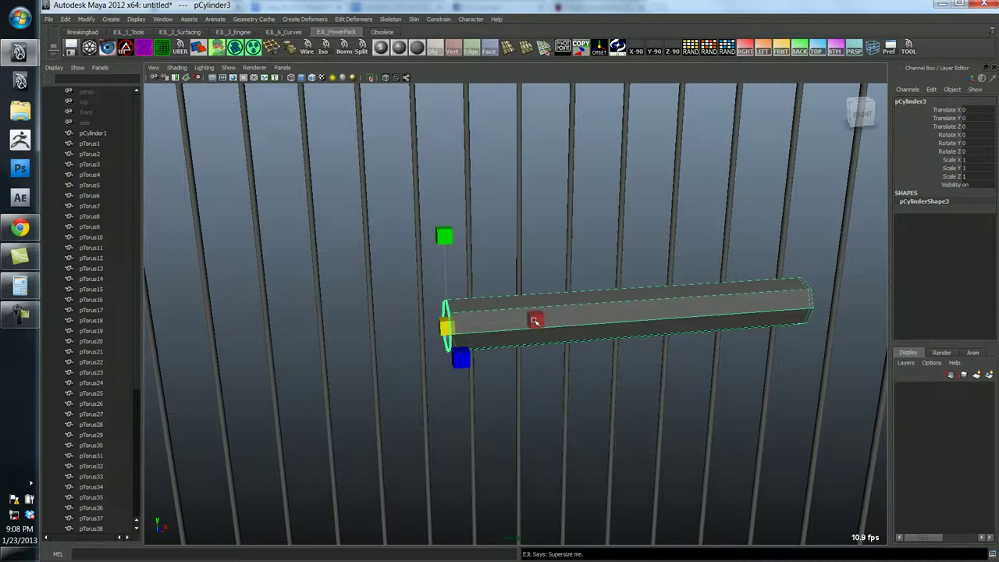
left_click_drag(538, 320, 414, 322)
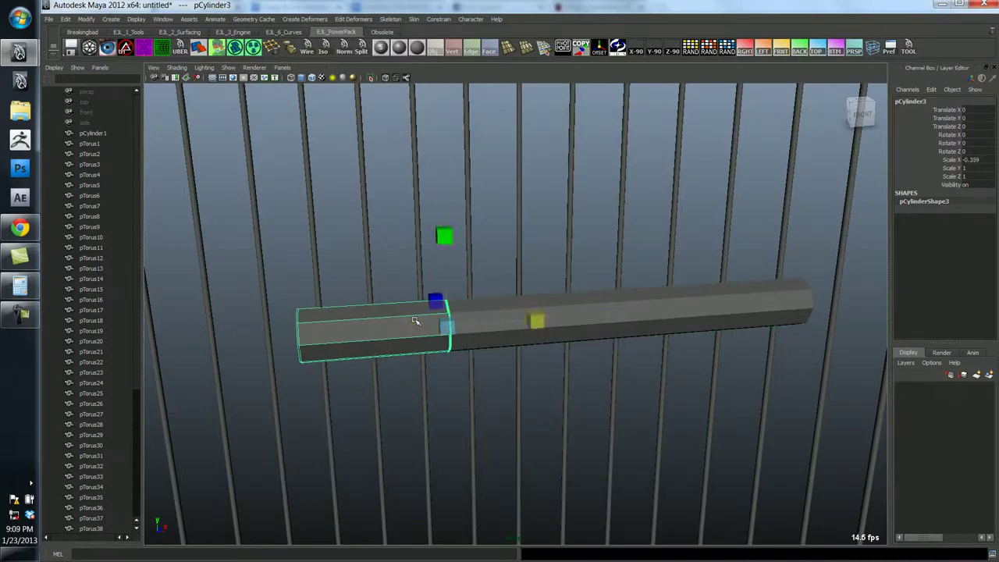
left_click(974, 160)
type("-1")
key("Return")
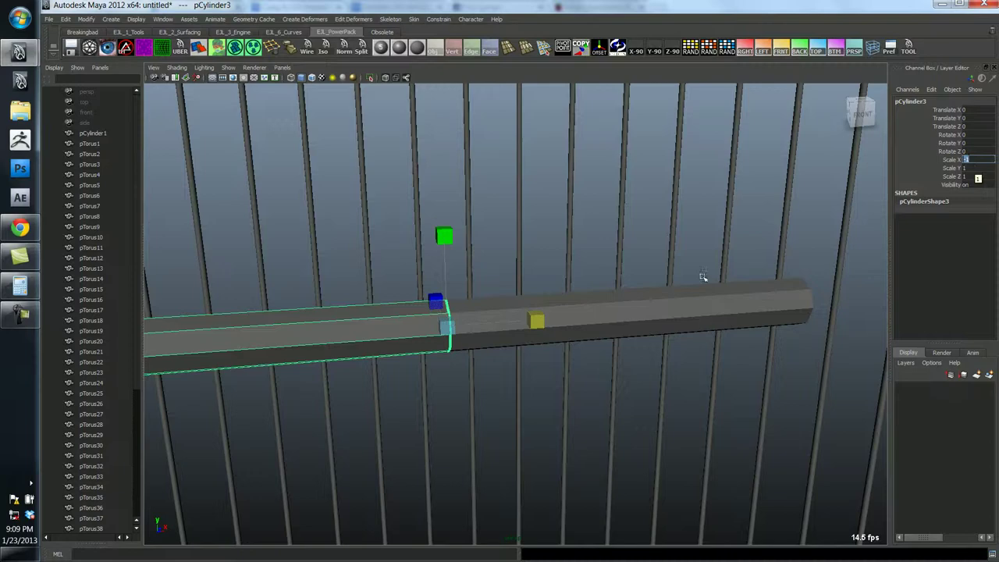
- Turn off Two Sided Lighting in the viewport to check the mirrored half's surface direction
left_click_drag(660, 274, 605, 316, "alt")
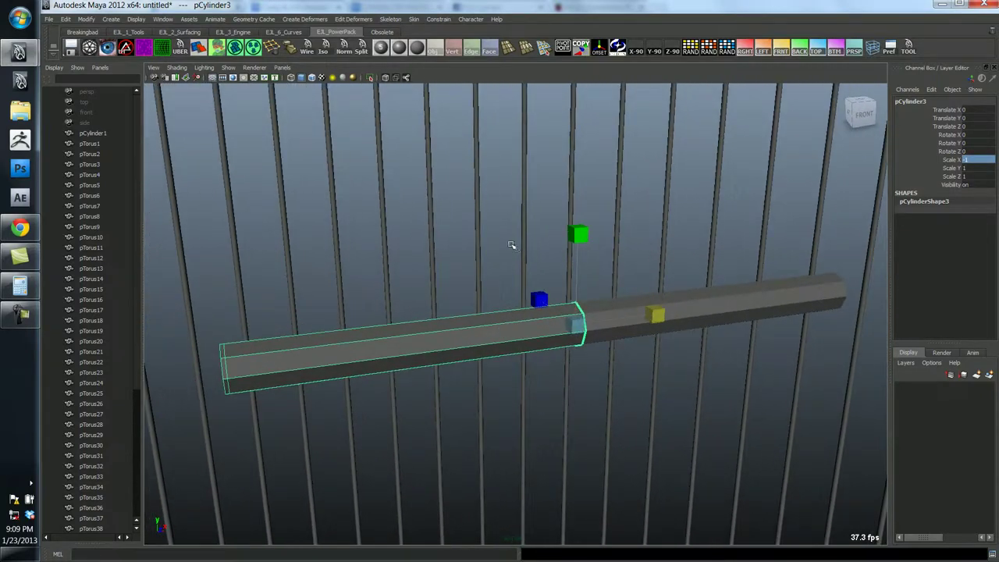
left_click(590, 367)
left_click(491, 353)
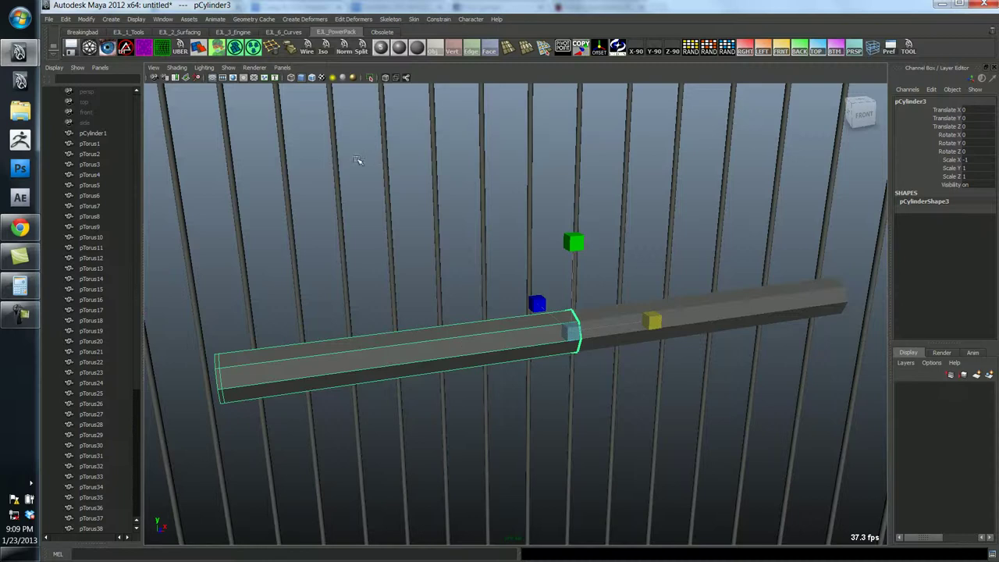
left_click(228, 68)
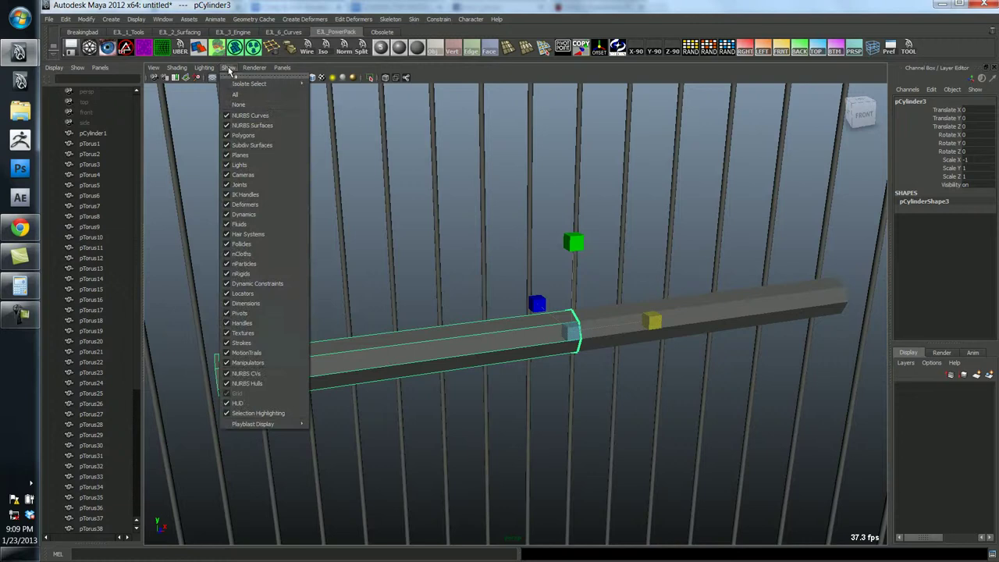
mouse_move(212, 71)
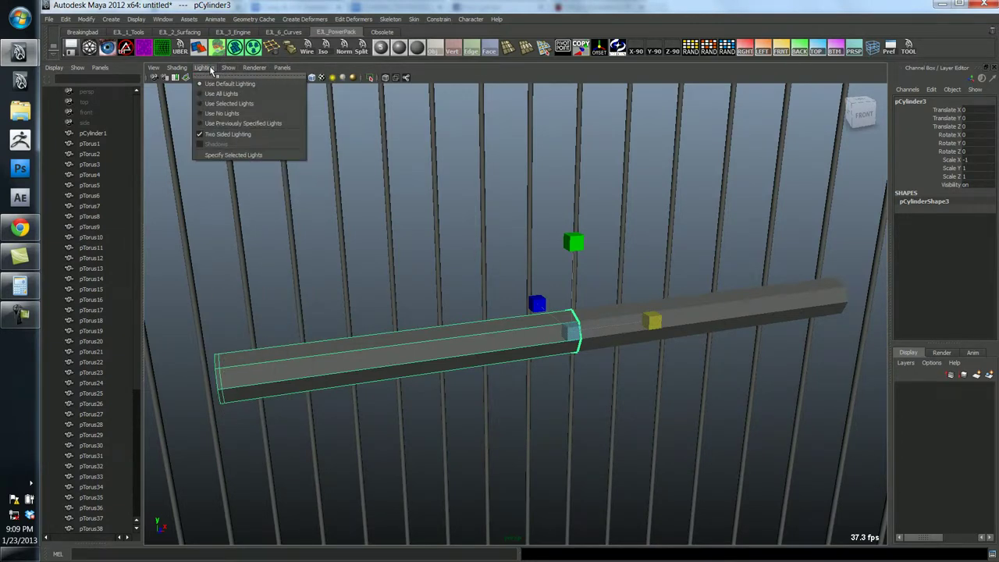
left_click(228, 134)
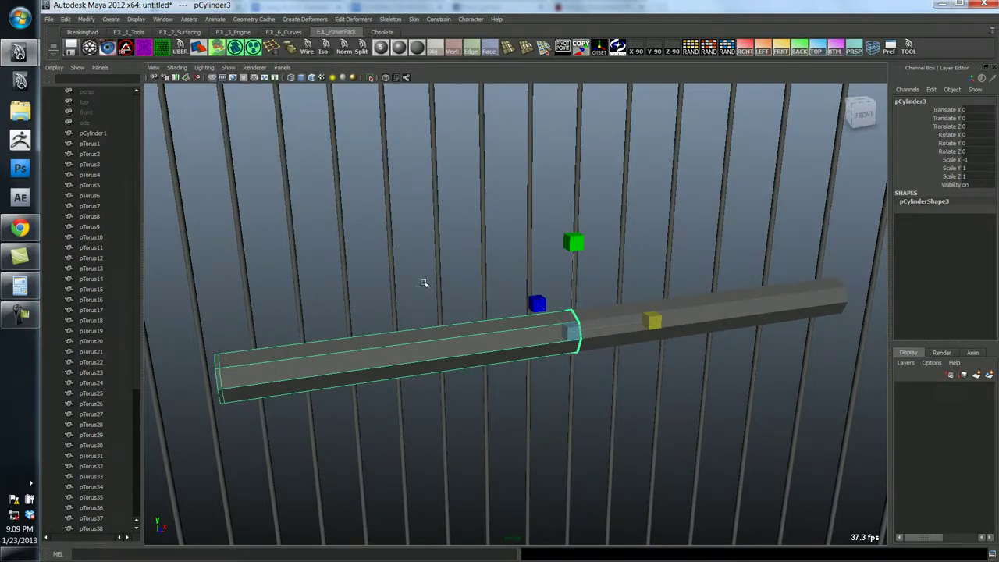
- Freeze the transformations of the mirrored half so its scale resets while it stays in place
left_click(511, 371)
left_click(373, 331)
left_click(86, 20)
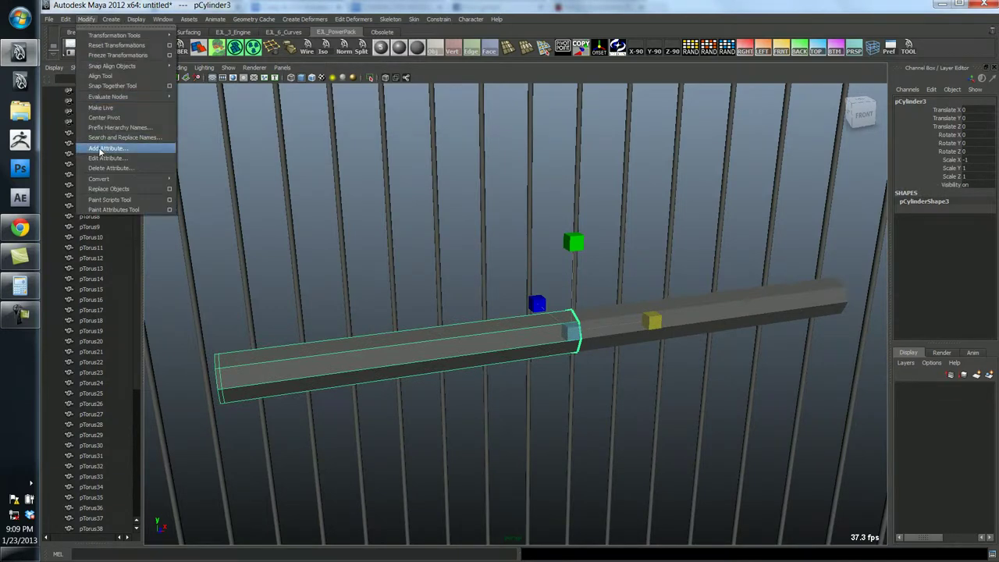
left_click(111, 55)
left_click(506, 361)
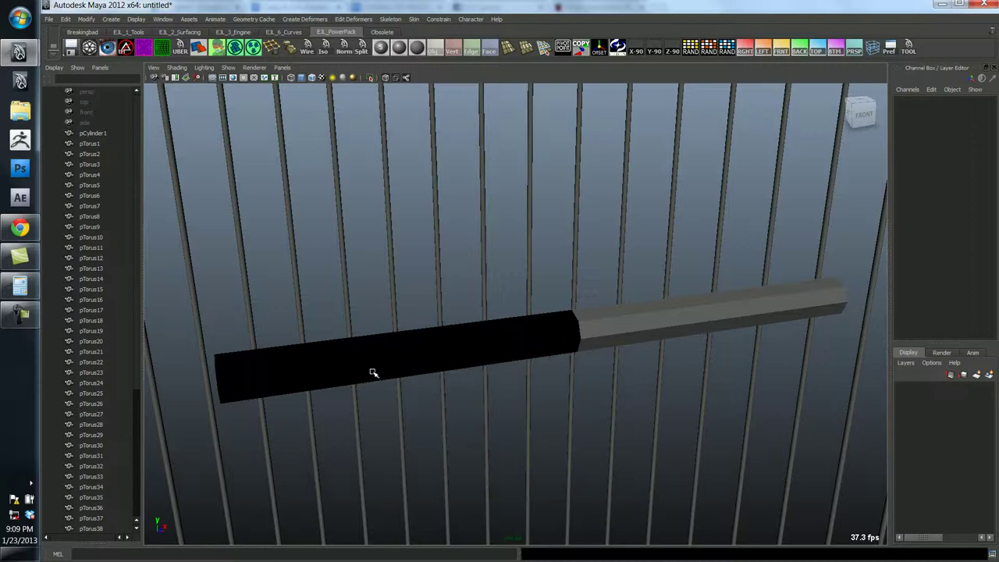
- Try reversing the normals of the mirrored half, and undo the reversal
left_click(450, 378)
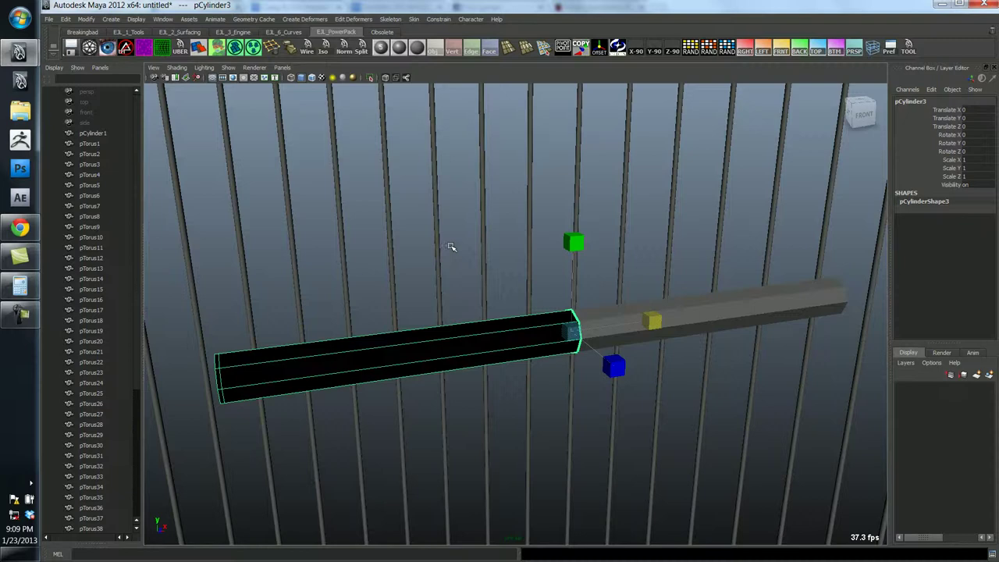
key("space")
left_click(442, 280)
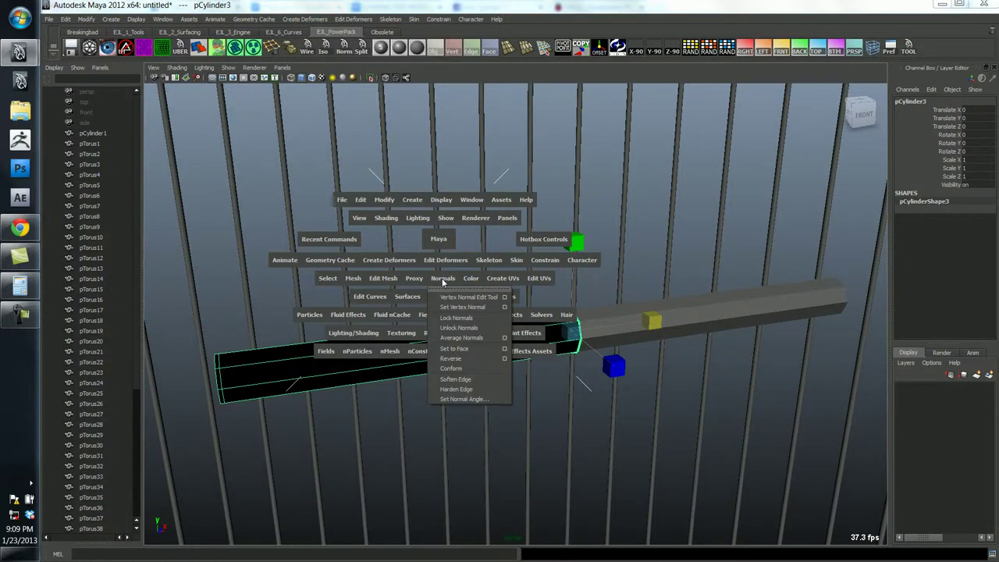
left_click(459, 358)
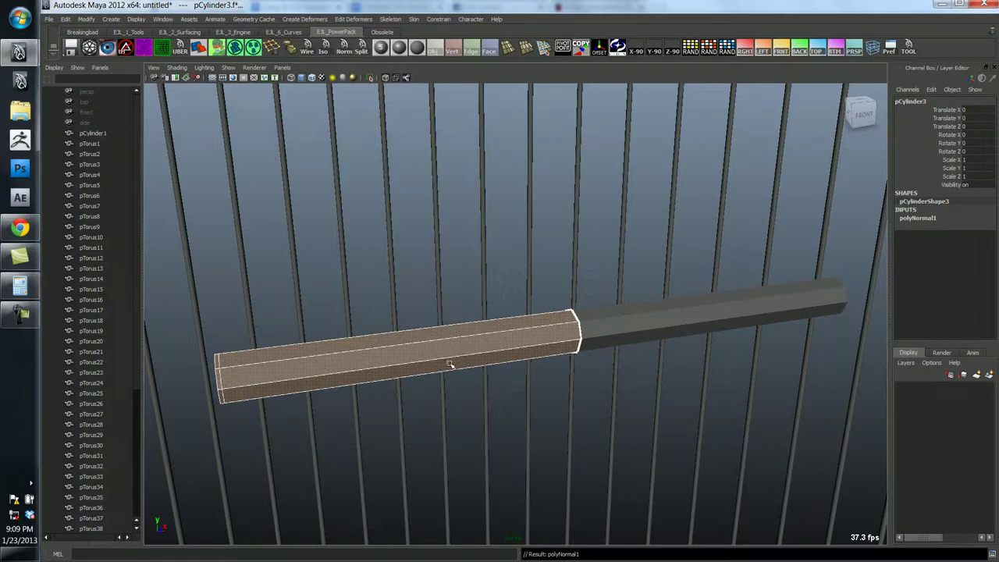
left_click(414, 292)
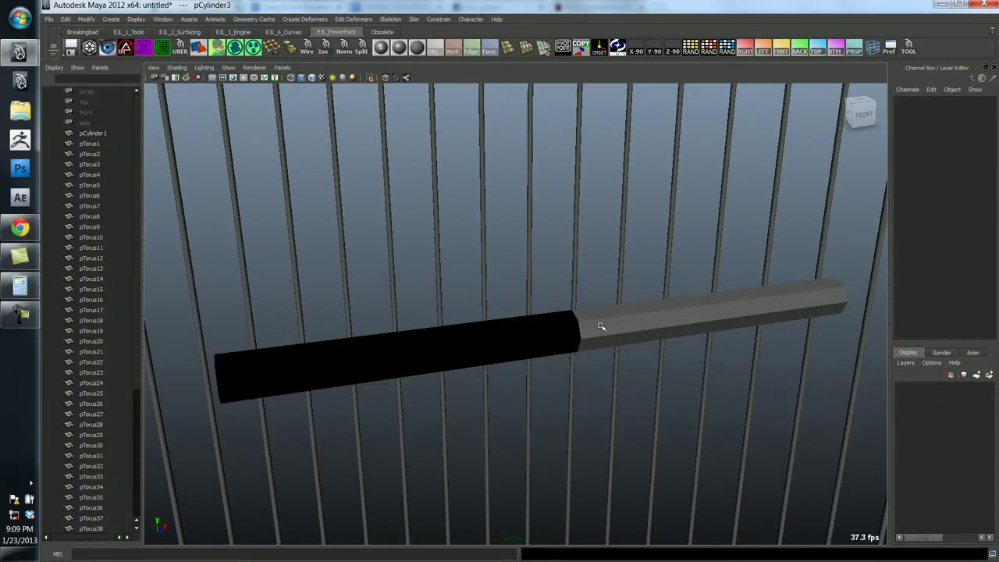
- Display the face normals on both halves of the bar and compare their directions around the outside
left_click(585, 334)
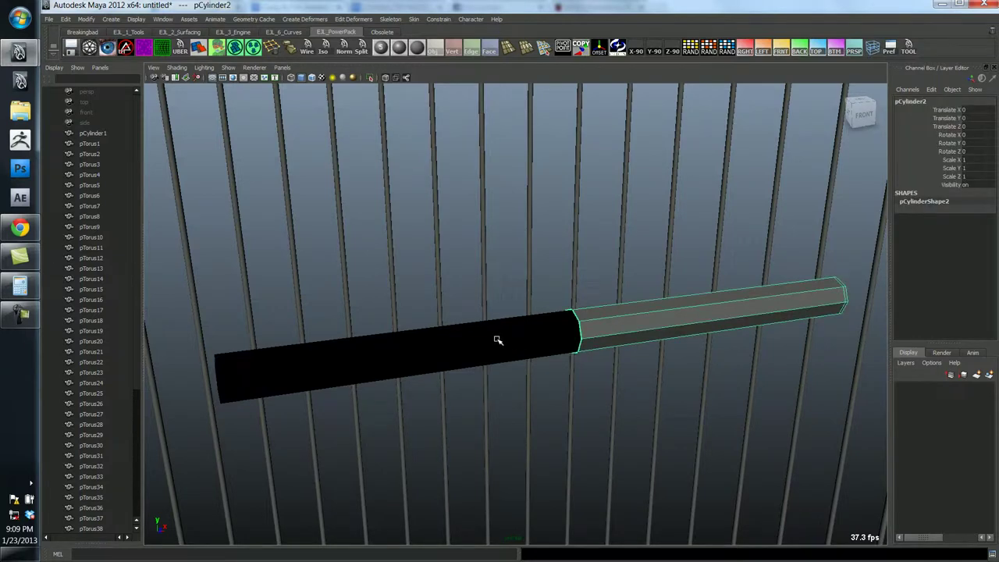
left_click(498, 340, "shift")
left_click(135, 19)
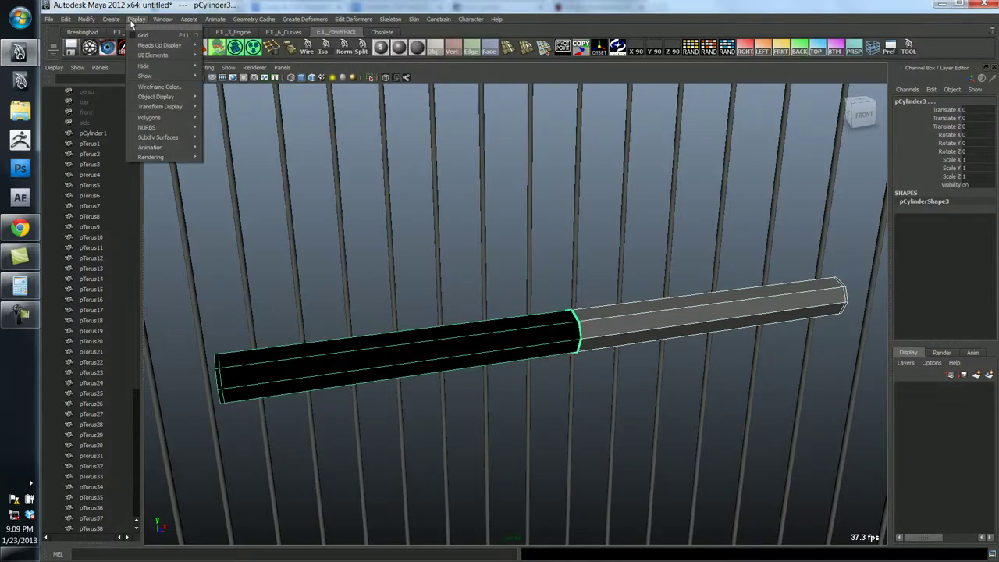
mouse_move(158, 119)
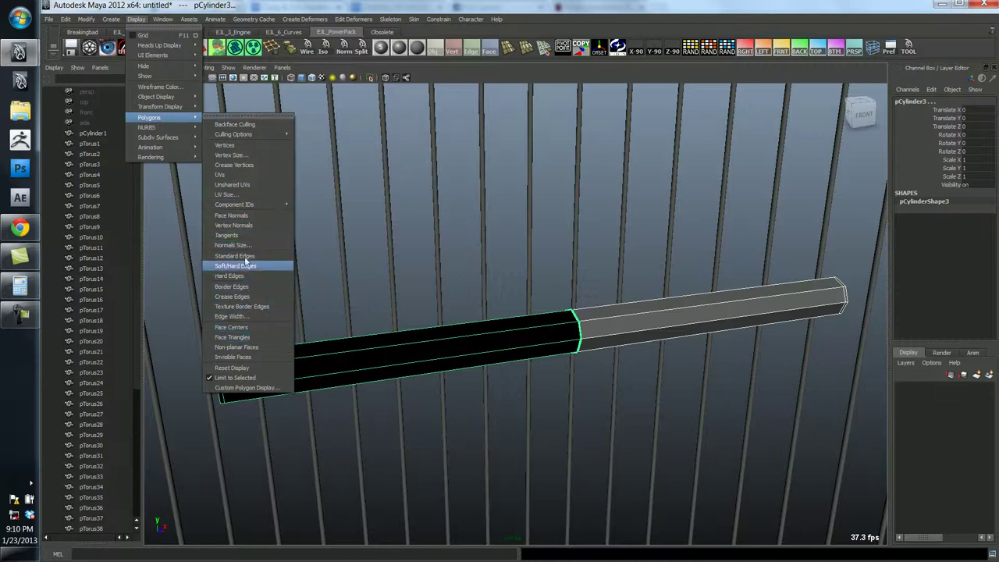
left_click(256, 216)
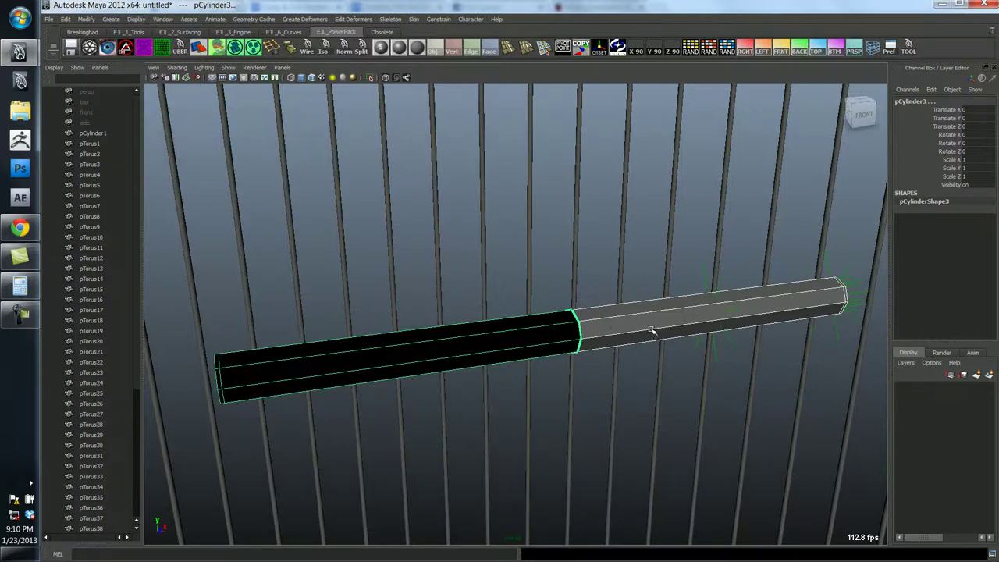
middle_click_drag(675, 324, 611, 324, "alt")
left_click_drag(611, 324, 700, 327, "alt")
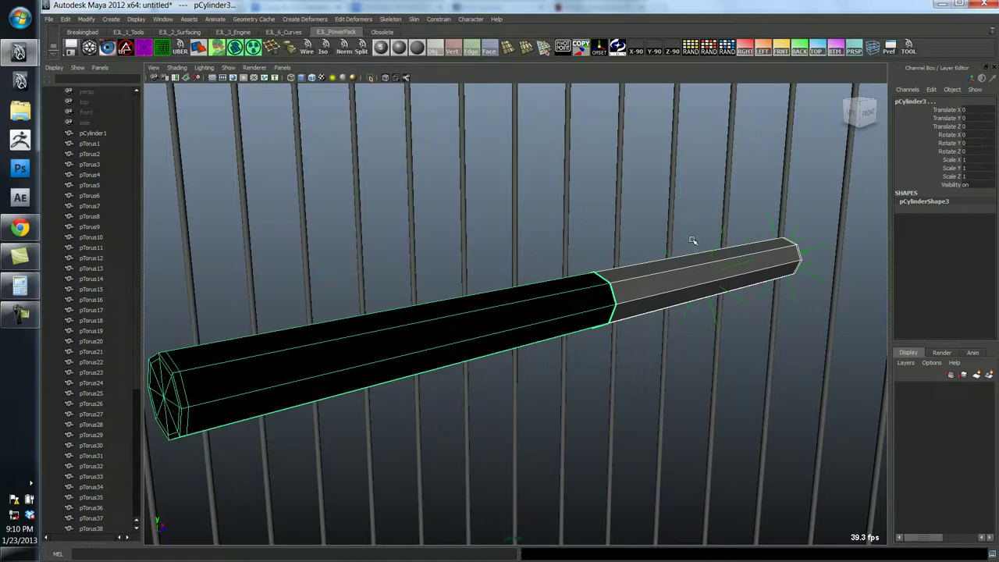
left_click_drag(752, 314, 580, 281, "alt")
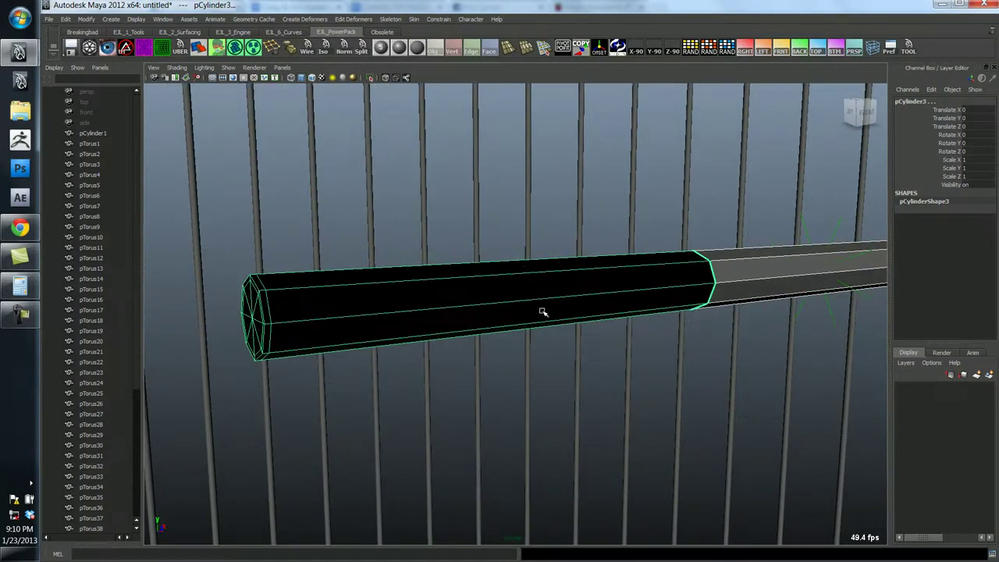
- Inspect the mirrored half's normals in wireframe, return to shaded display, and hide the face normals on both halves
key("4")
left_click_drag(508, 313, 516, 305, "alt")
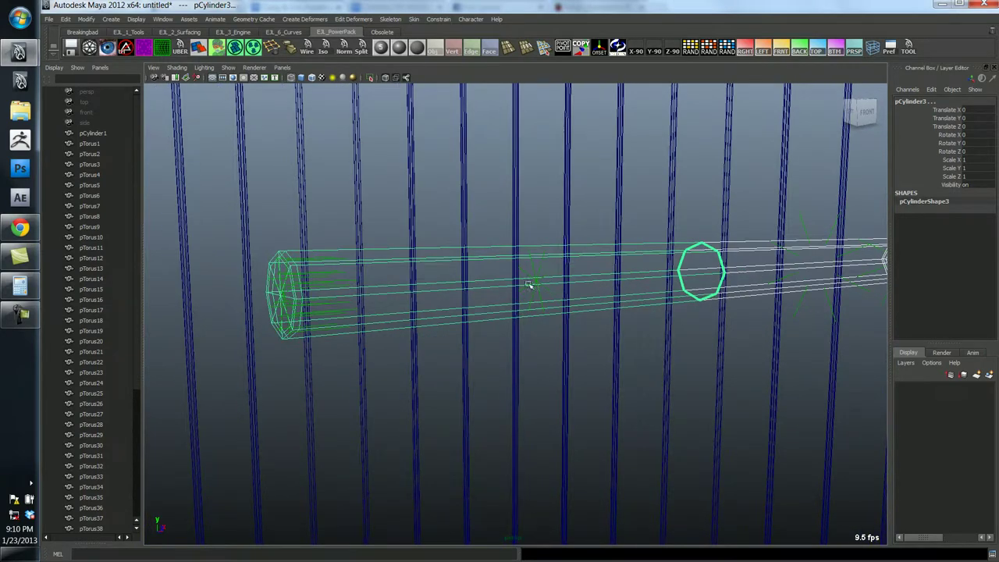
key("5")
mouse_move(477, 325)
left_mouse_down("alt")
mouse_move(339, 352)
mouse_move(532, 349)
left_mouse_up("alt")
left_click(137, 19)
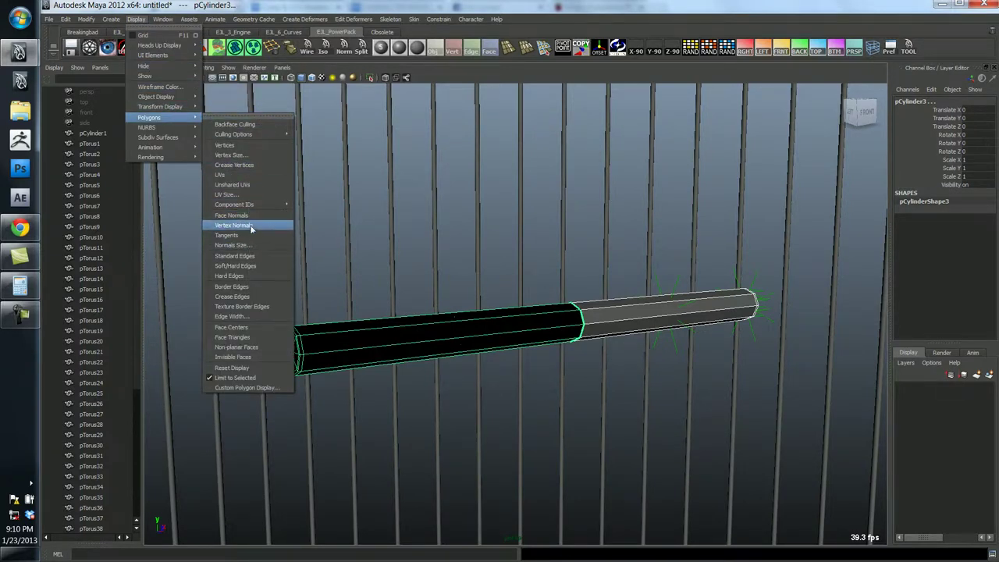
left_click(252, 216)
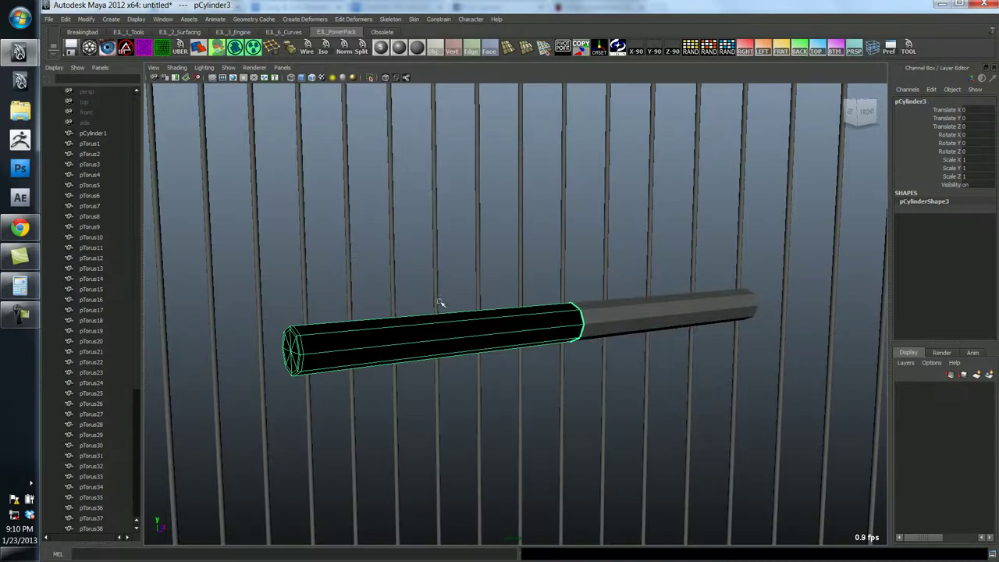
- Reverse the normals of the mirrored half so its faces point outward
key("space")
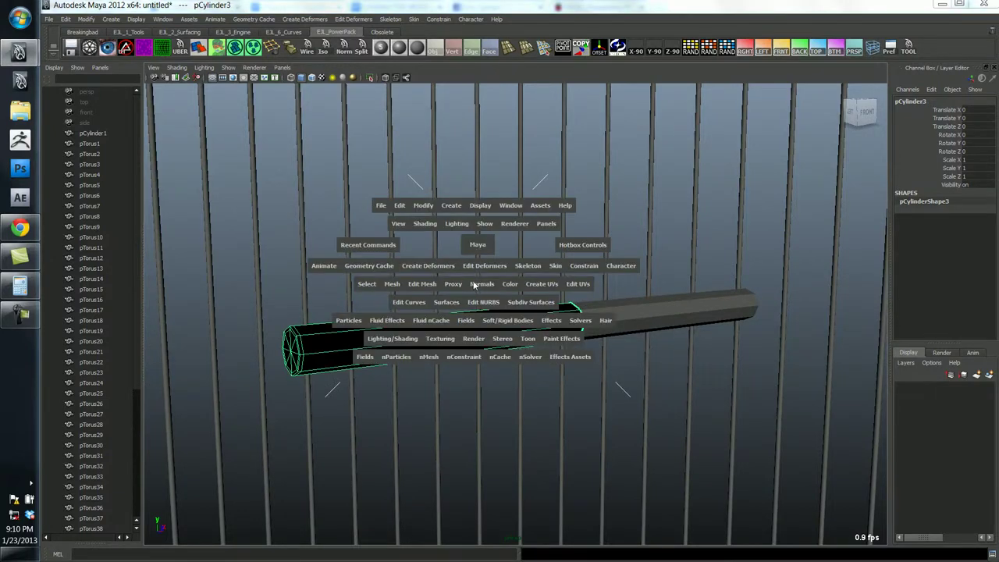
left_click_drag(474, 284, 496, 353)
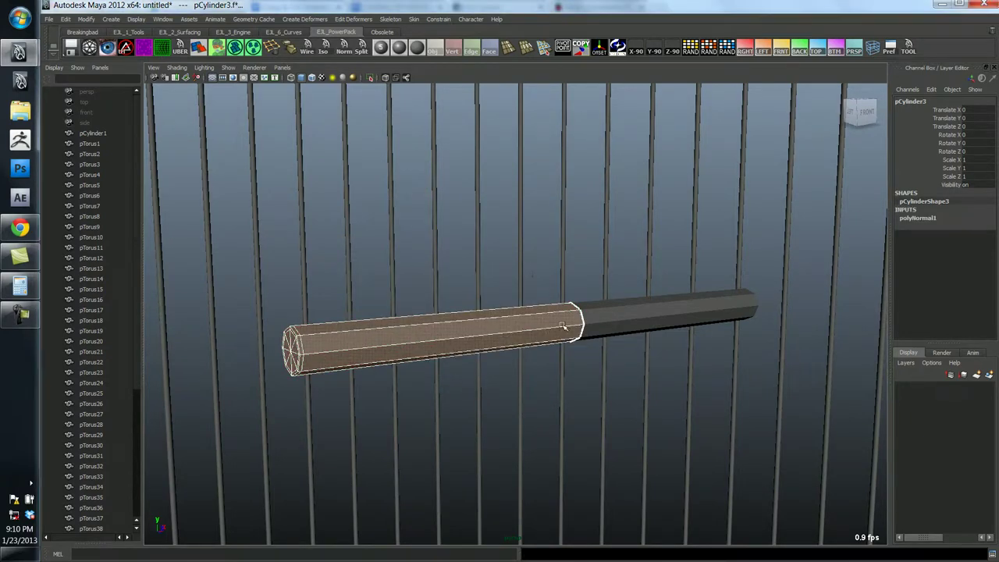
left_click(563, 352)
left_click(563, 337)
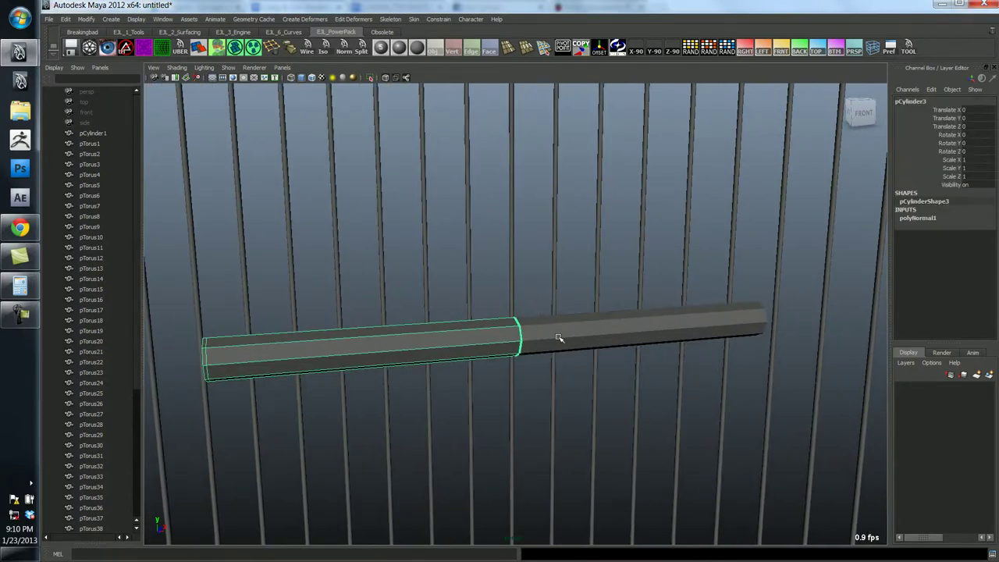
- Select both halves of the bar together and examine how they meet at the middle seam
left_click(546, 344, "shift")
left_click_drag(547, 345, 492, 339, "alt")
right_click_drag(375, 327, 419, 323, "alt")
middle_click_drag(420, 323, 543, 331, "alt")
left_click_drag(543, 332, 469, 340, "alt")
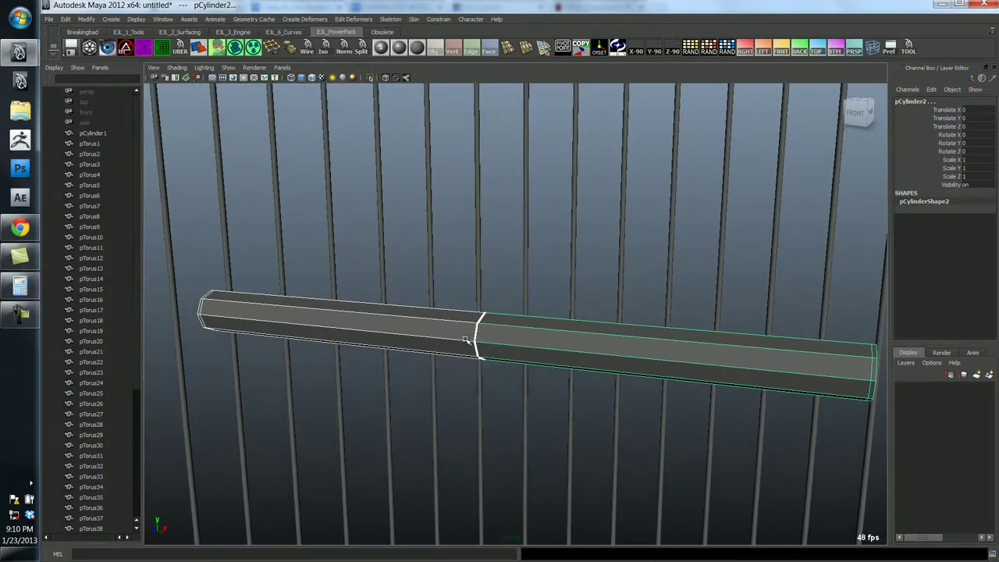
right_click_drag(491, 347, 438, 350, "alt")
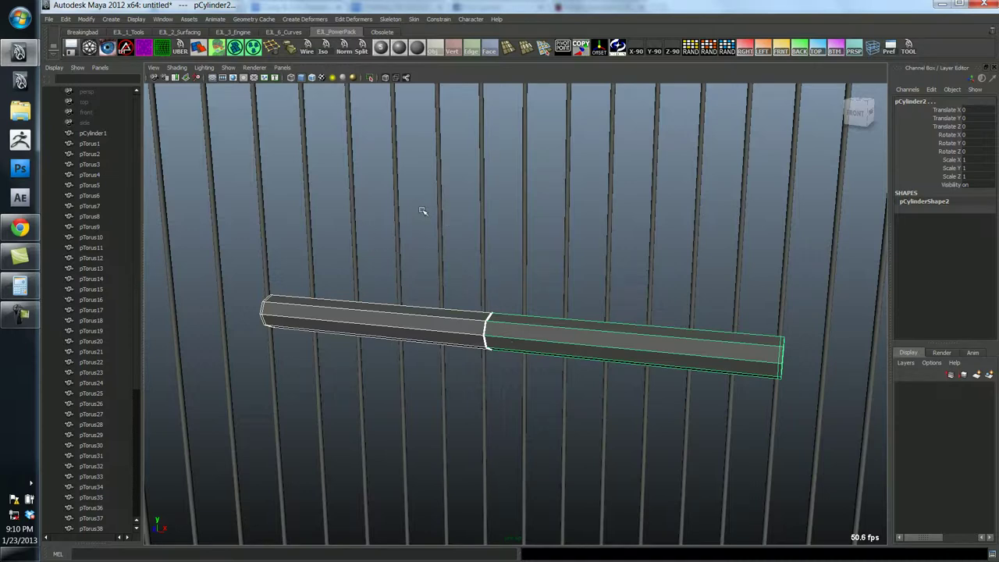
key("space")
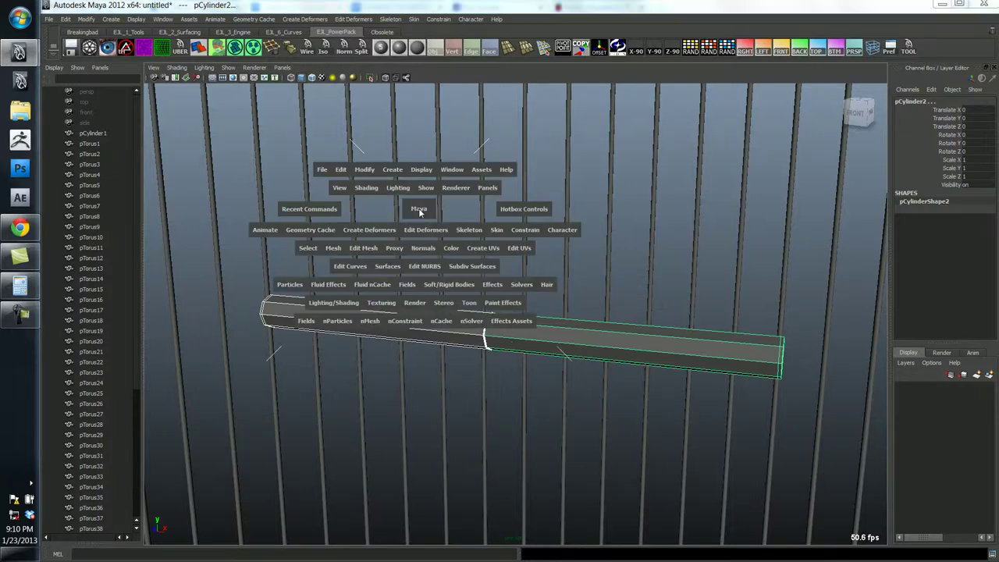
left_click(335, 247)
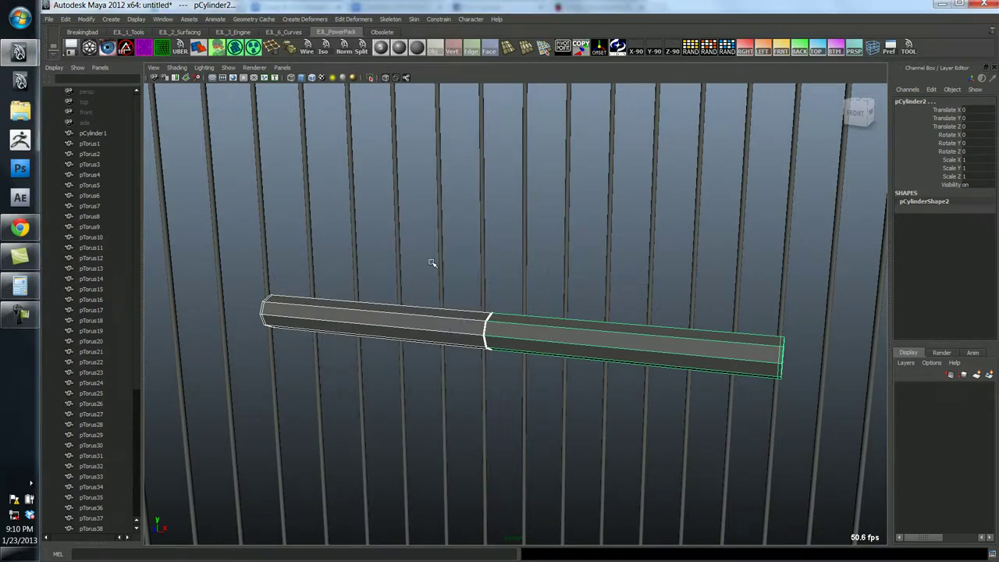
- Combine pCylinder2 and pCylinder3 into a single mesh after selecting both in the Outliner
scroll(100, 332, "down", 5)
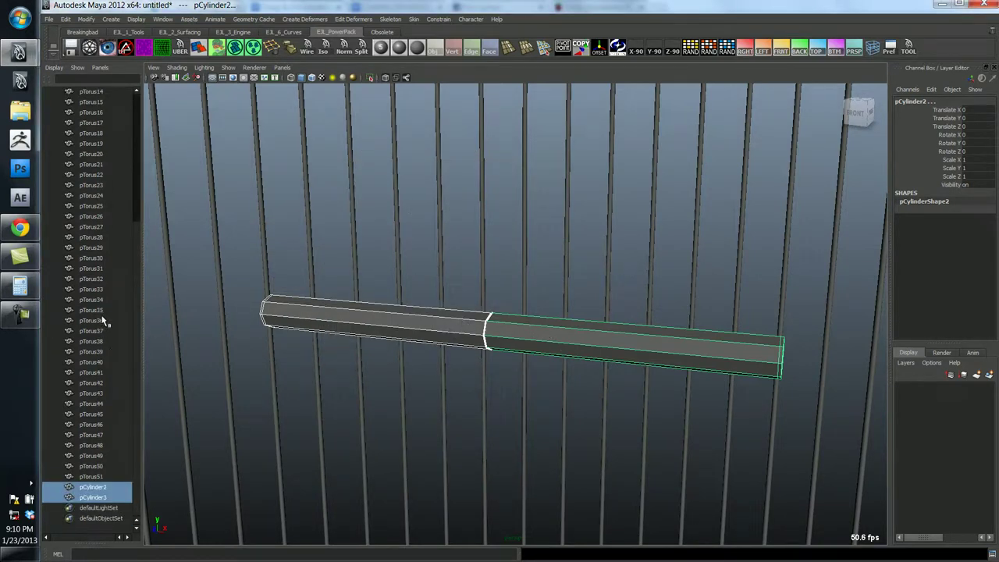
left_click(95, 498, "ctrl")
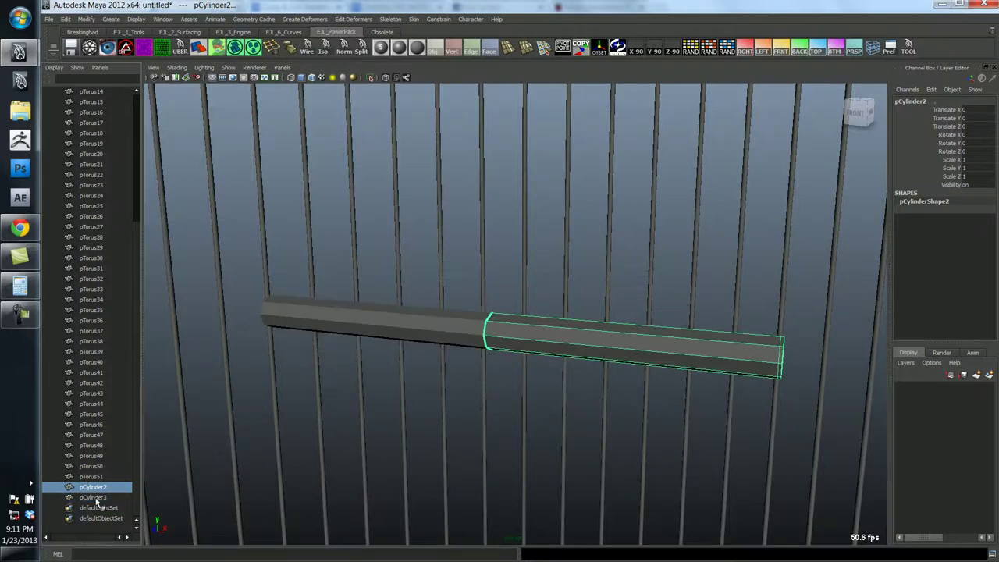
left_click(94, 498)
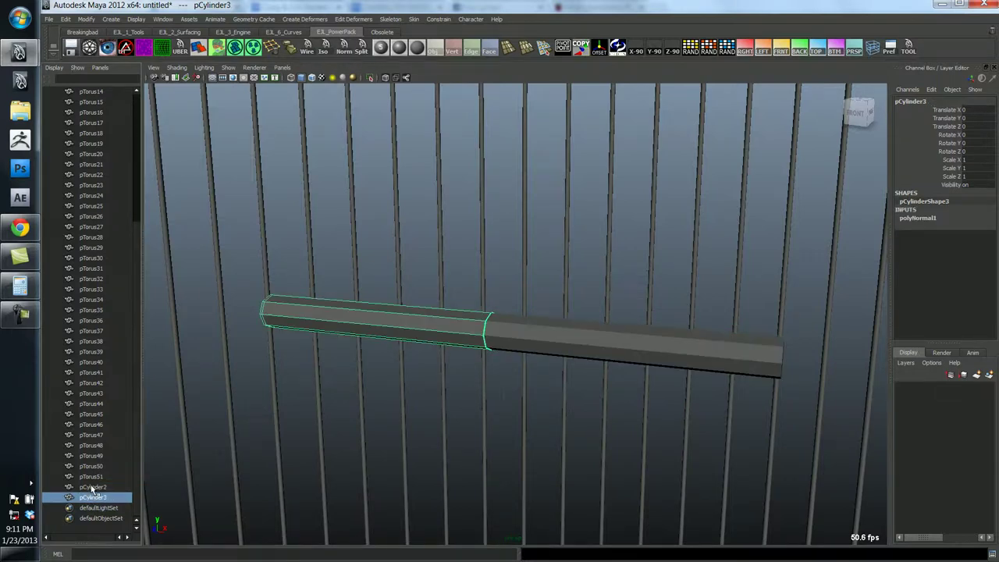
left_click(92, 488, "ctrl")
key("space")
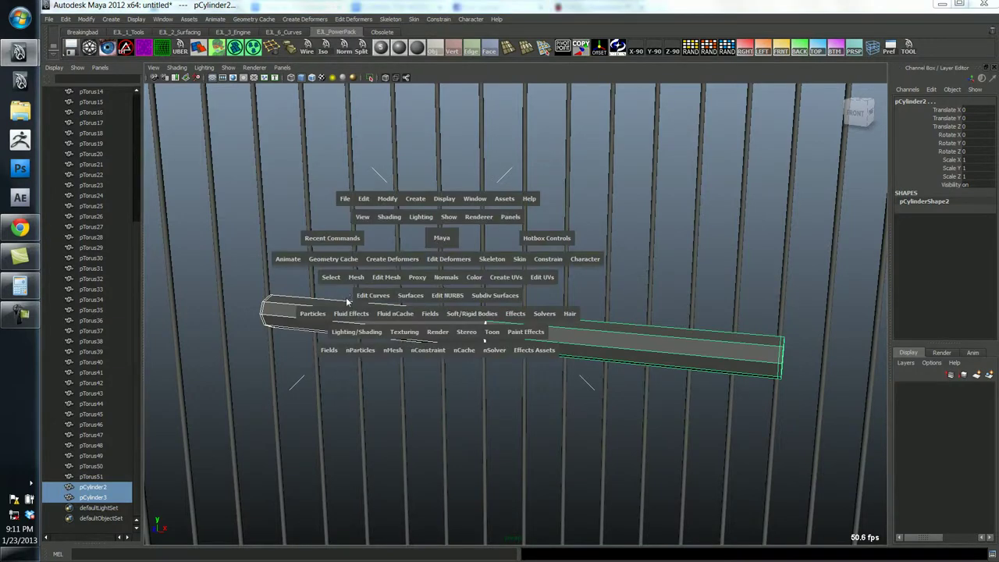
left_click(356, 278)
left_click(362, 300)
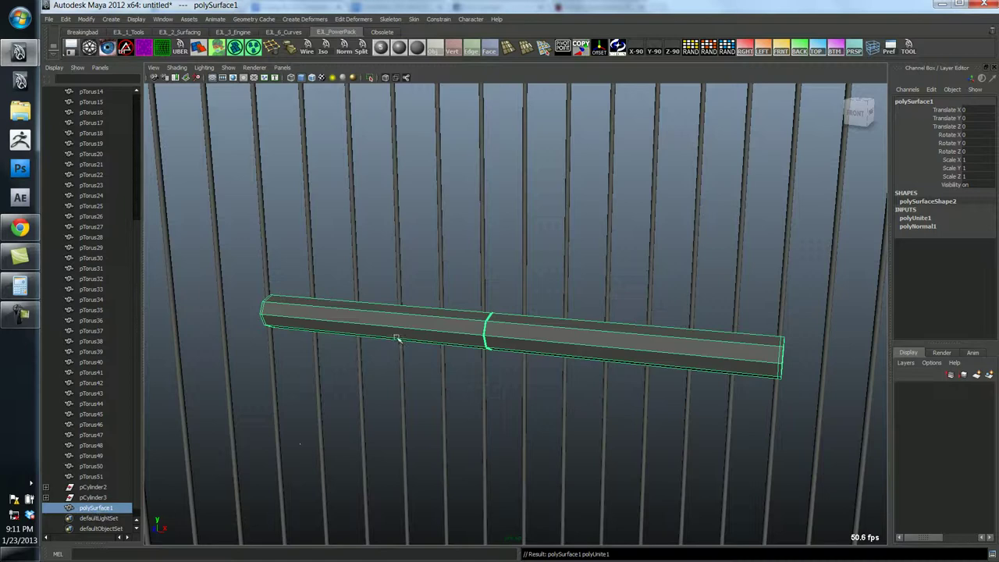
key("alt+shift+d")
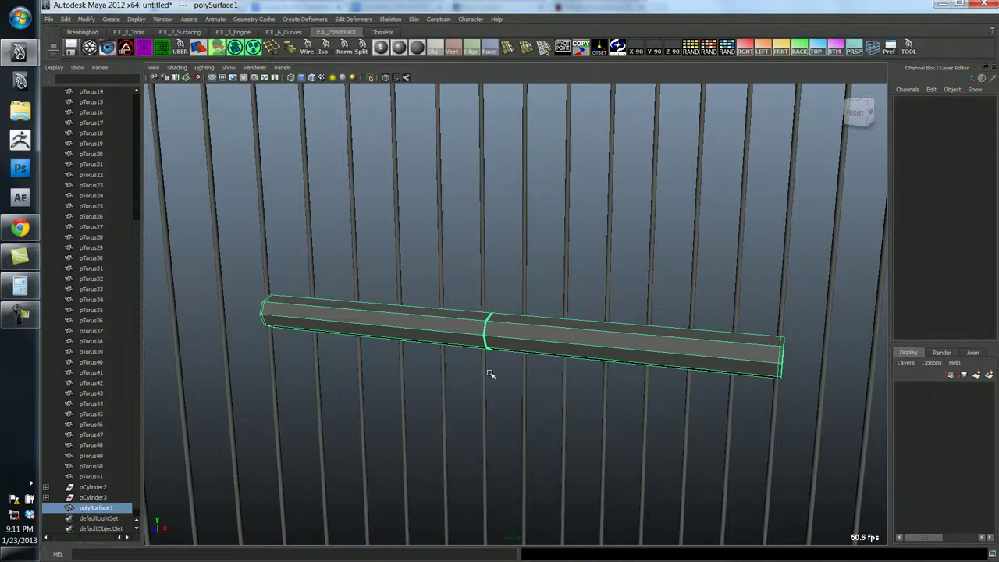
- In wireframe, merge the overlapping vertices at the top of the middle seam using a threshold of 10 with always merge for two vertices
right_click_drag(462, 348, 584, 377, "alt")
mouse_move(448, 351)
left_mouse_down("alt")
mouse_move(553, 352)
mouse_move(486, 364)
mouse_move(456, 337)
mouse_move(445, 297)
left_mouse_up("alt")
key("4")
right_click_drag(445, 291, 420, 290)
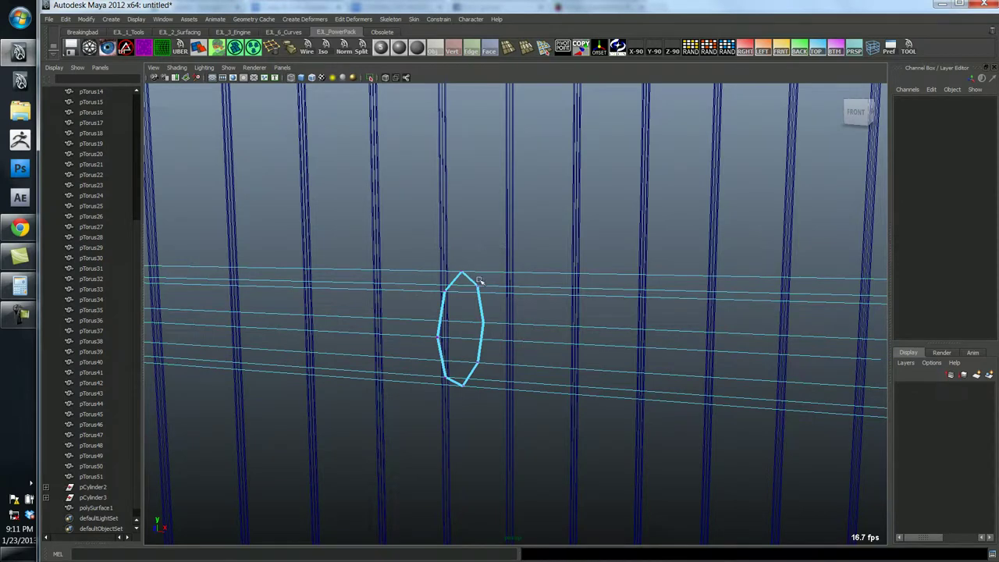
left_click_drag(480, 281, 448, 249)
key("space")
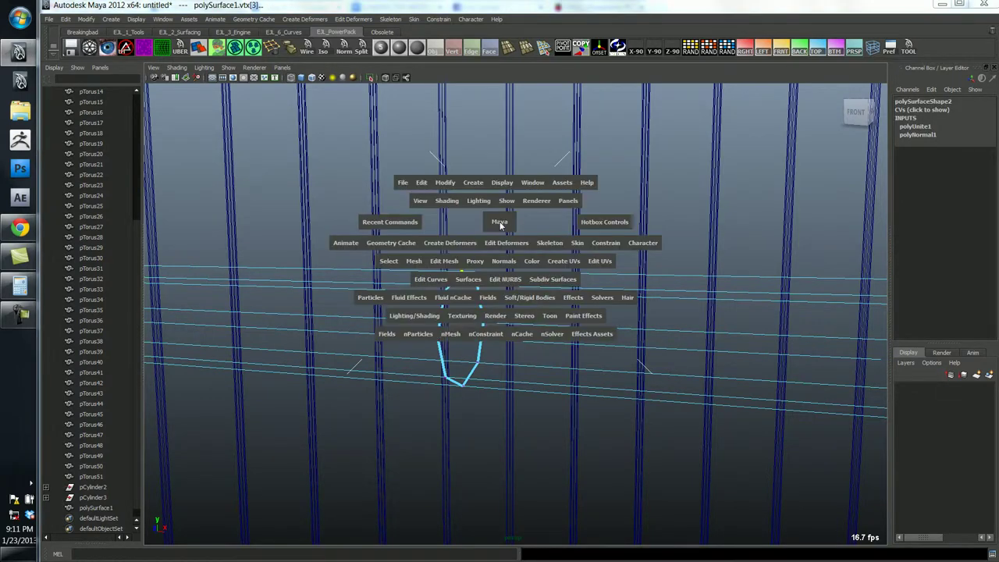
left_click(419, 262)
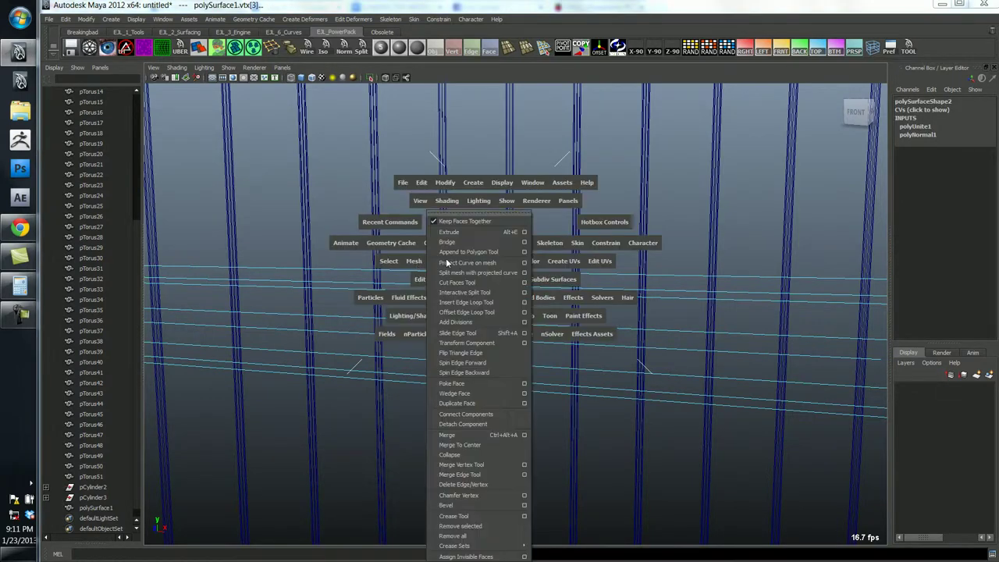
left_click(524, 435)
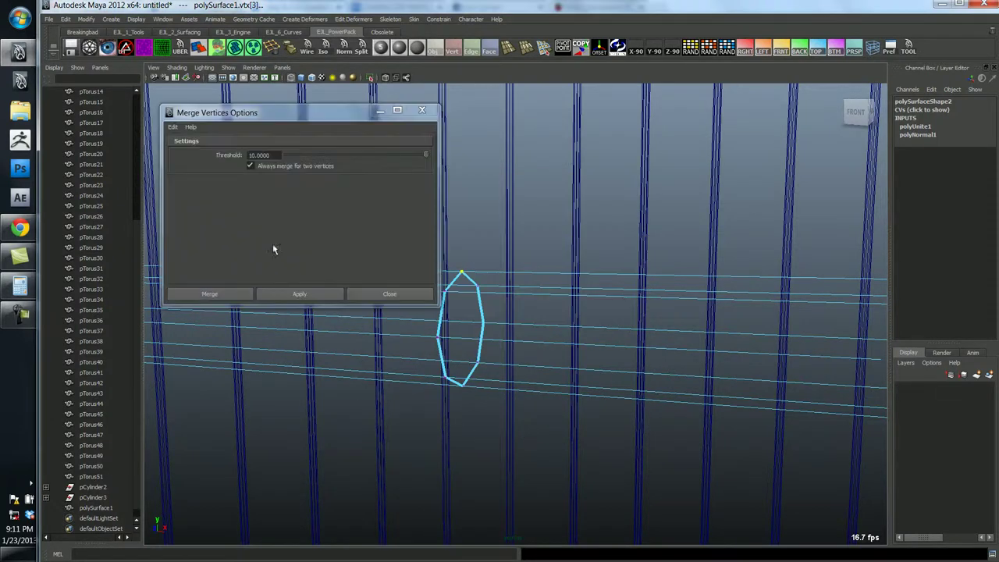
left_click_drag(277, 134, 263, 113)
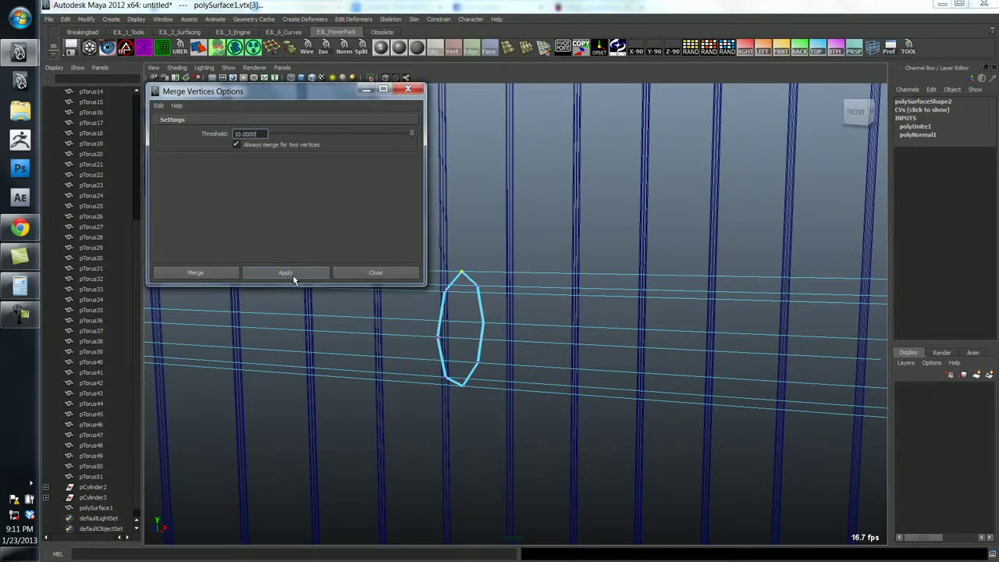
left_click(292, 272)
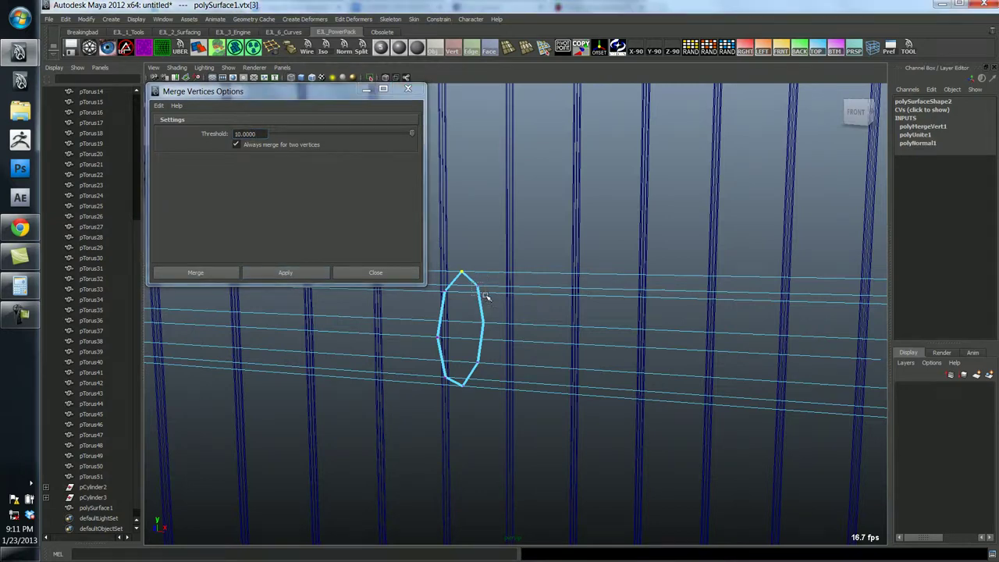
- Merge the next two overlapping vertex pairs around the seam ring with the same merge settings
left_click(289, 270)
left_click(476, 318)
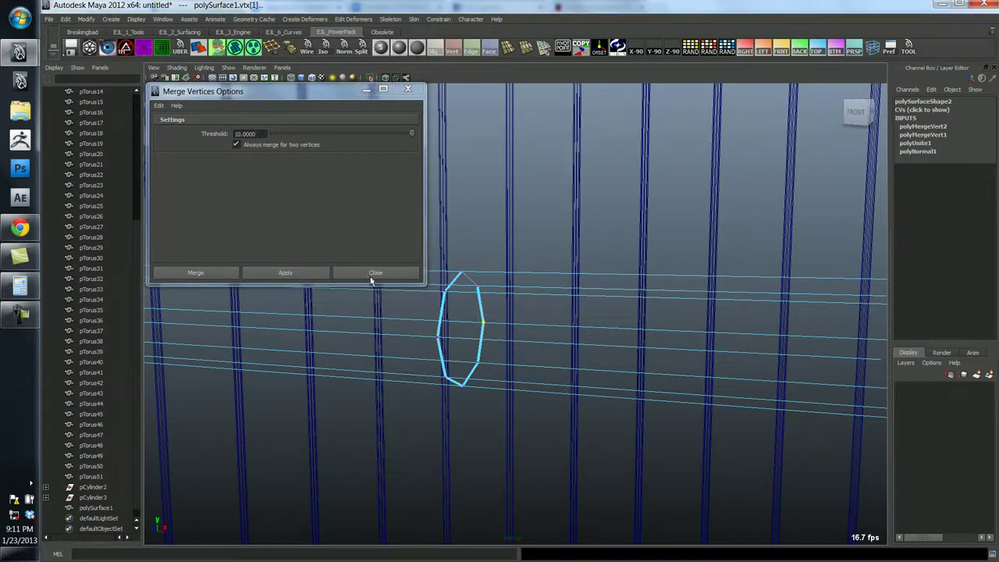
left_click(309, 270)
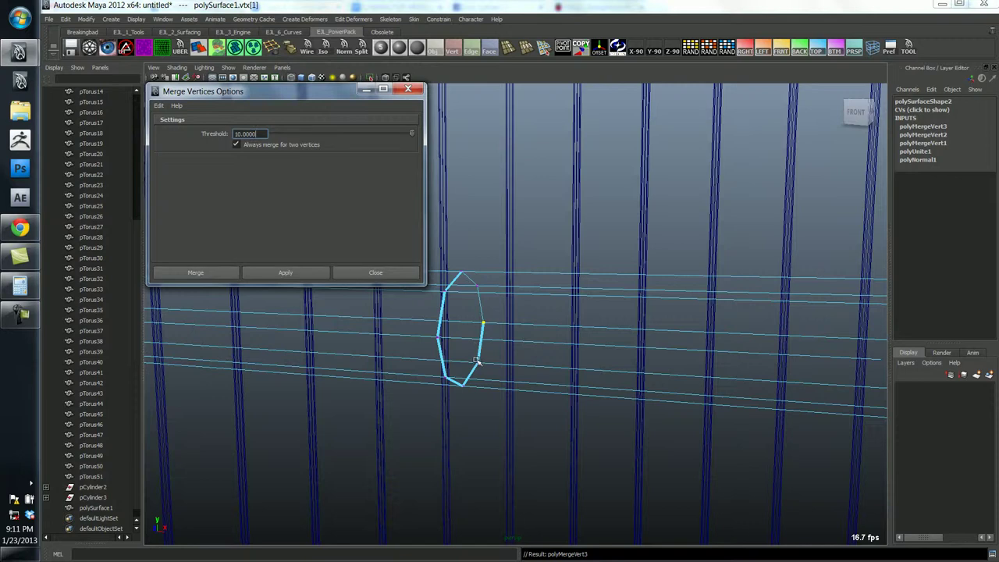
- Select all vertices around the middle seam ring and merge them with a threshold of 0.01
left_click_drag(498, 350, 522, 348, "alt")
scroll(521, 348, "down", 1)
left_click_drag(492, 236, 620, 444)
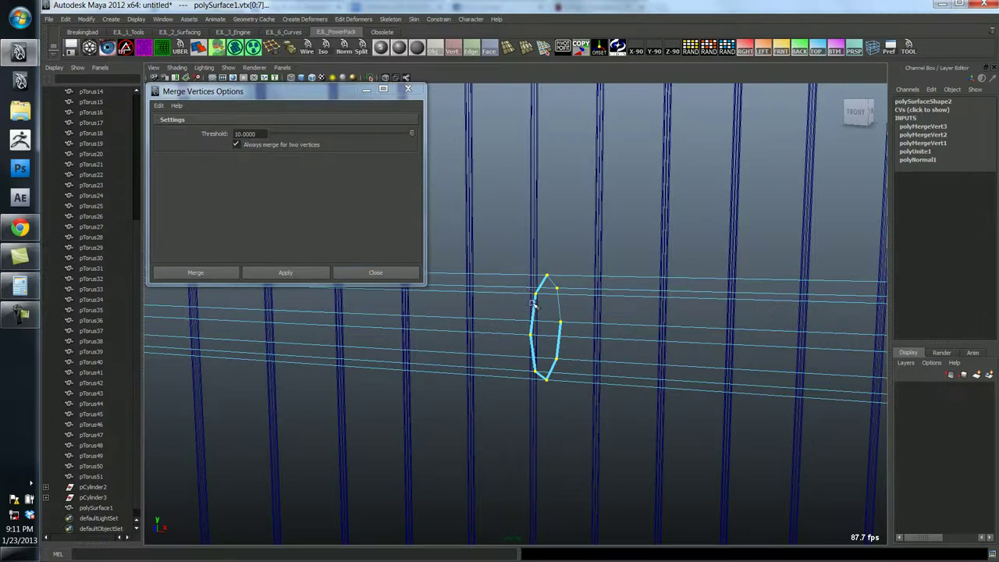
double_click(239, 134)
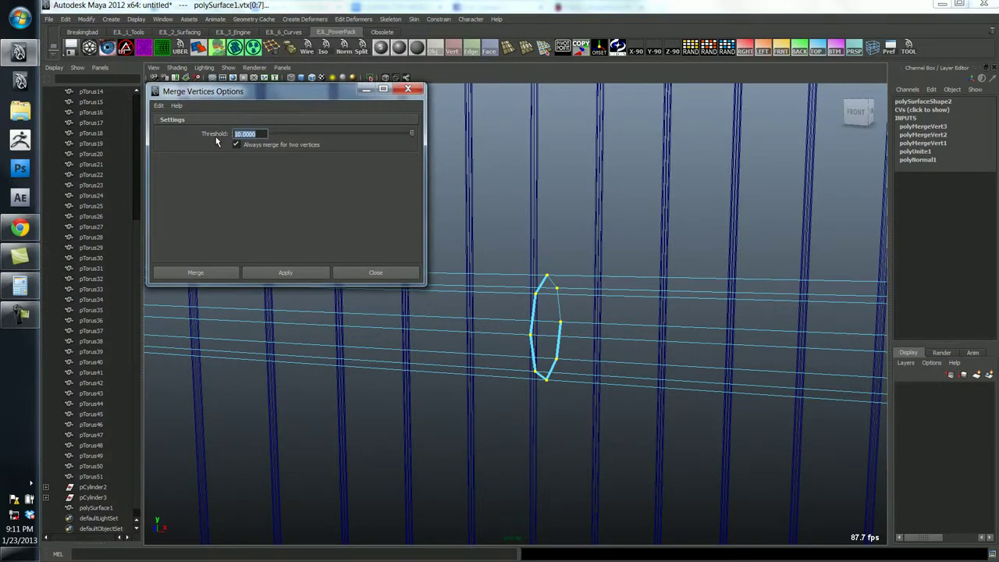
key("BackSpace")
left_click(286, 274)
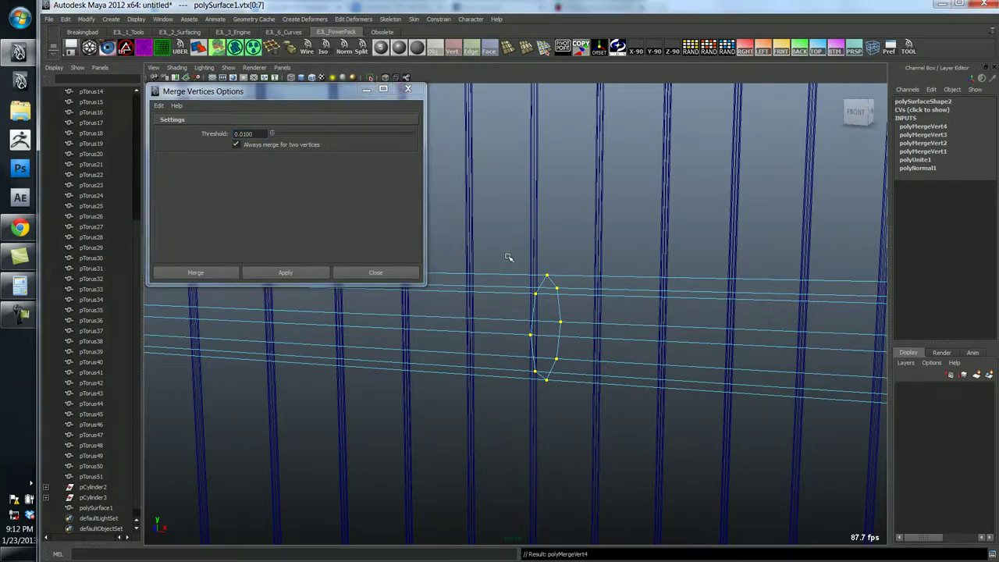
- Undo the seam merge, try merging the same vertices with a threshold of 1, and undo that attempt
key("ctrl+z")
left_click_drag(260, 133, 224, 134)
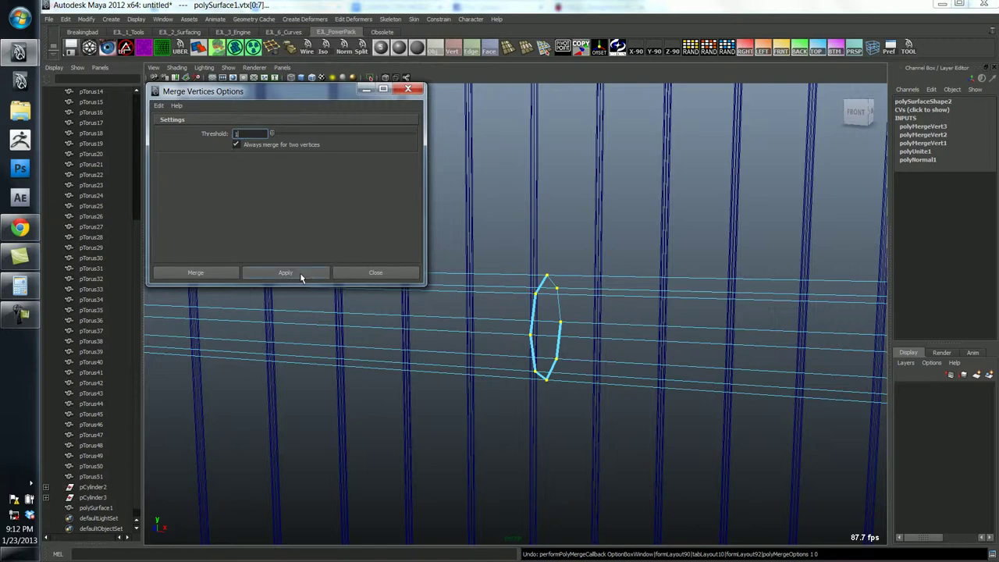
type("1")
left_click(300, 272)
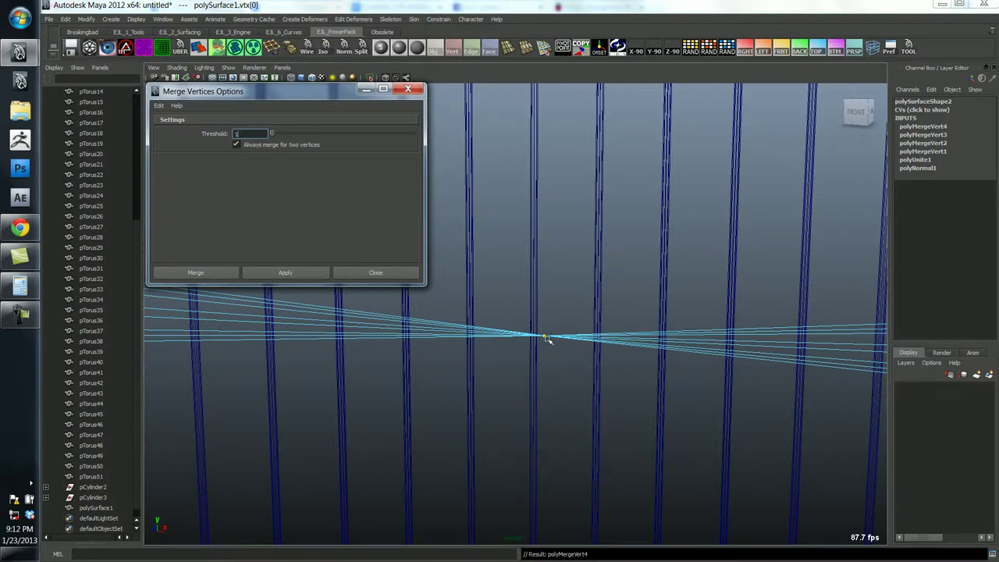
key("ctrl+z")
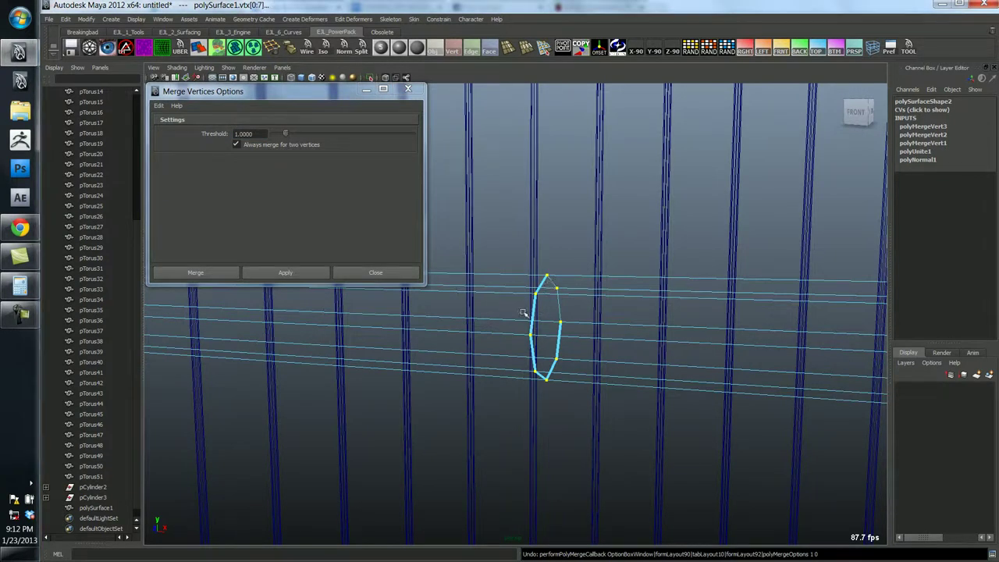
- Set the merge threshold back to 0.01, merge the selected seam vertices, and close the merge options
left_click_drag(267, 133, 228, 137)
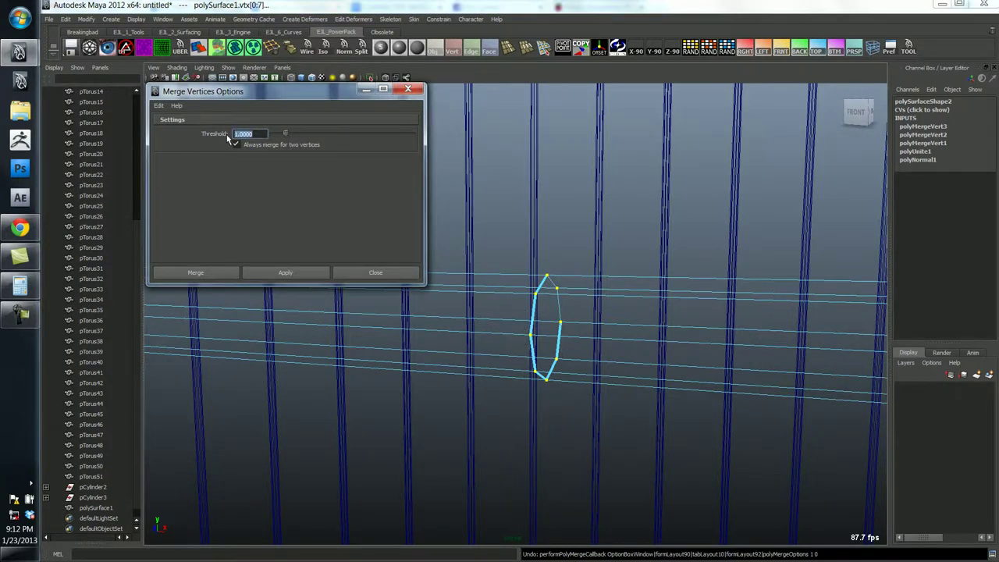
key("BackSpace")
left_click(312, 273)
left_click(542, 306)
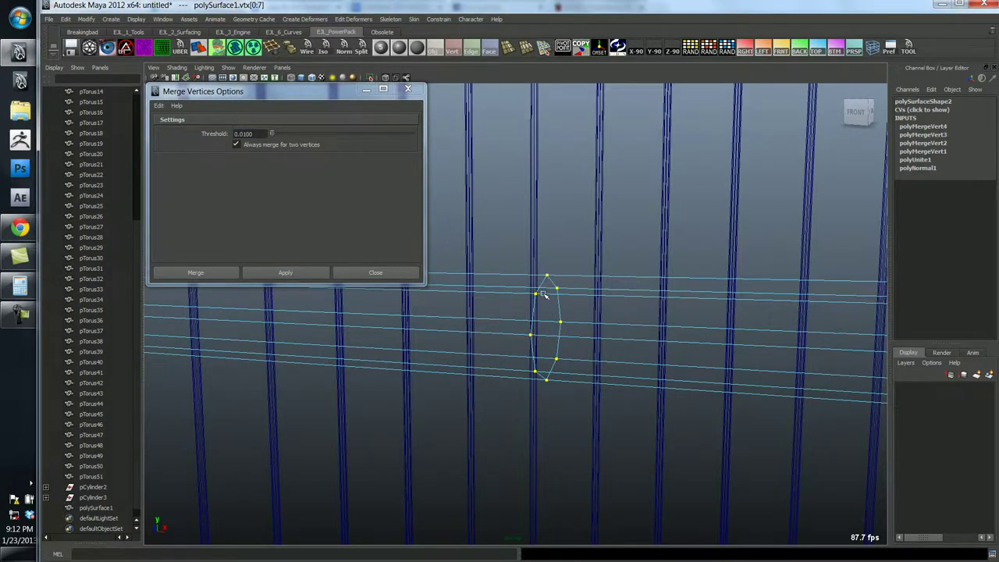
left_click(376, 273)
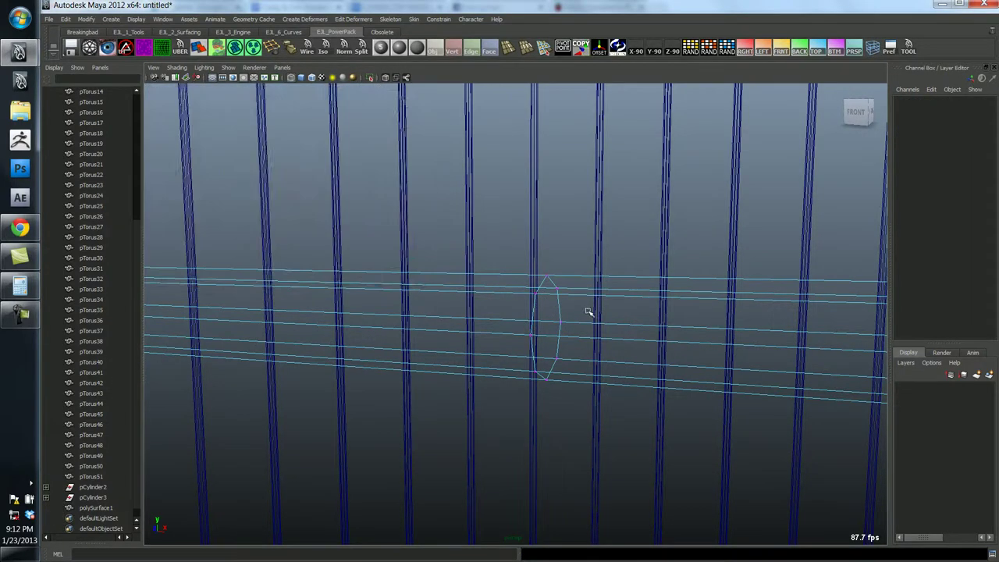
- Return to shaded display and cut the faces of the bar's left half off into a separate mesh
left_click_drag(591, 310, 536, 314, "alt")
key("5")
left_click(538, 231)
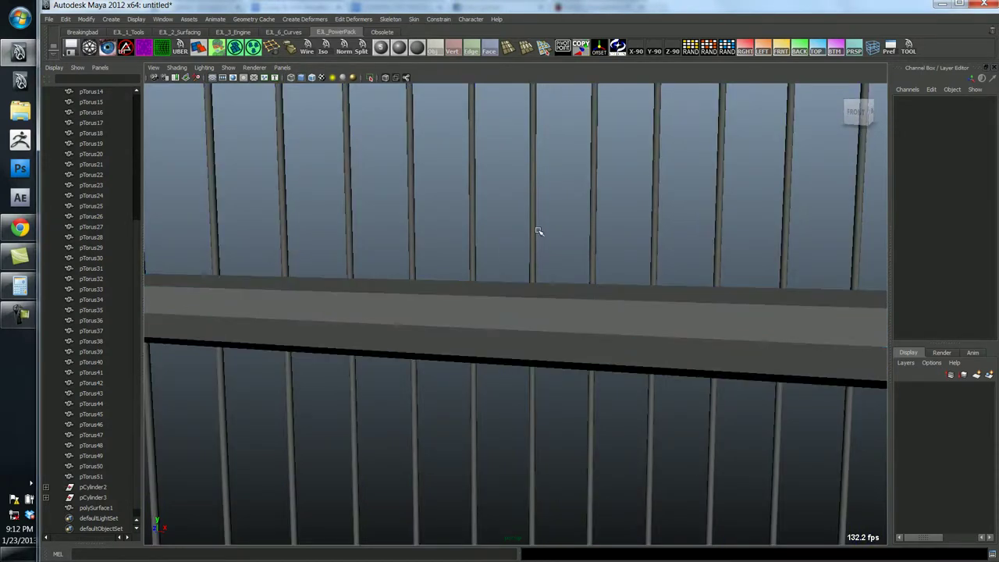
left_click(490, 324)
scroll(564, 324, "down", 3)
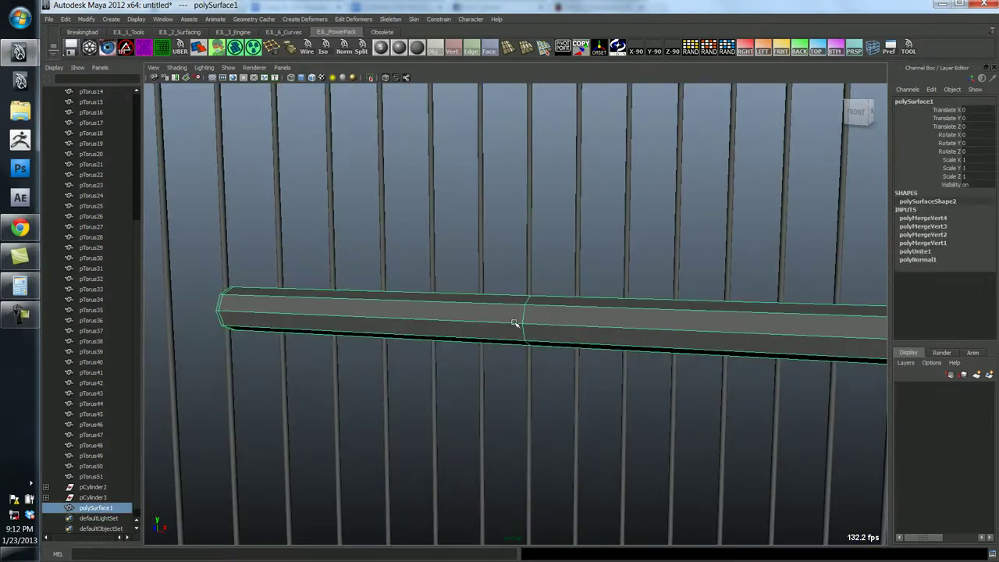
left_click_drag(537, 299, 503, 360, "alt")
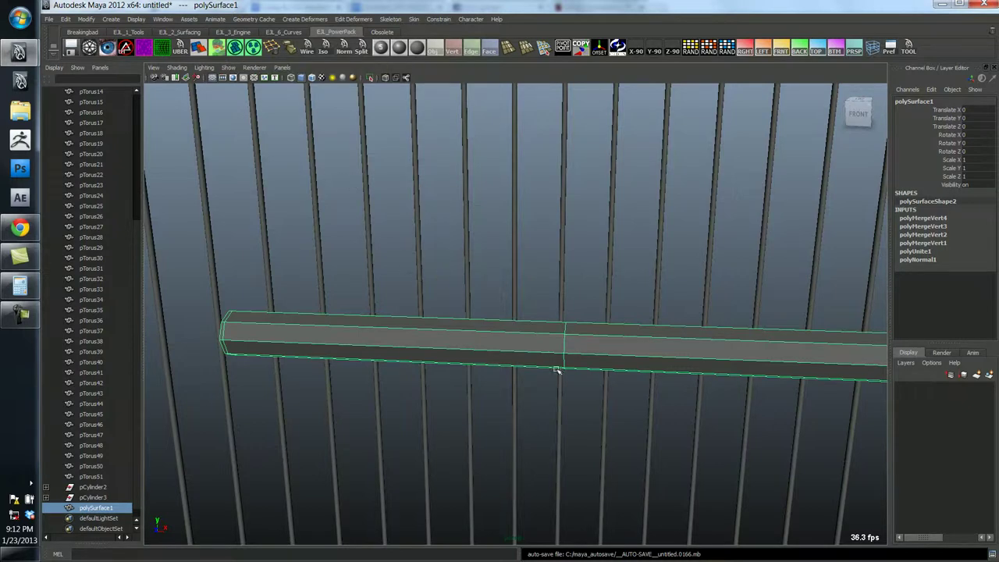
right_click_drag(504, 337, 562, 374, "alt")
left_click_drag(526, 406, 114, 147)
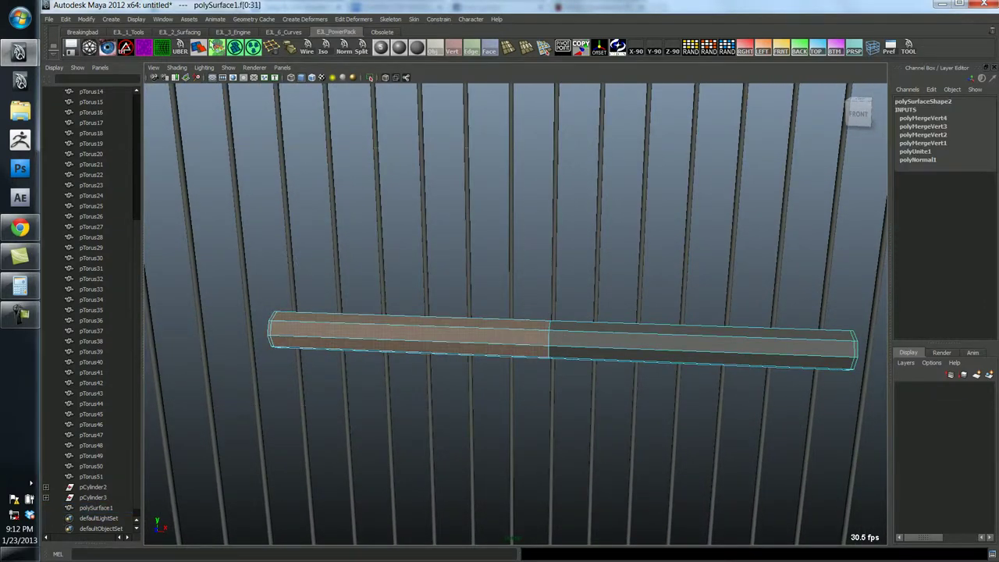
left_click(218, 47)
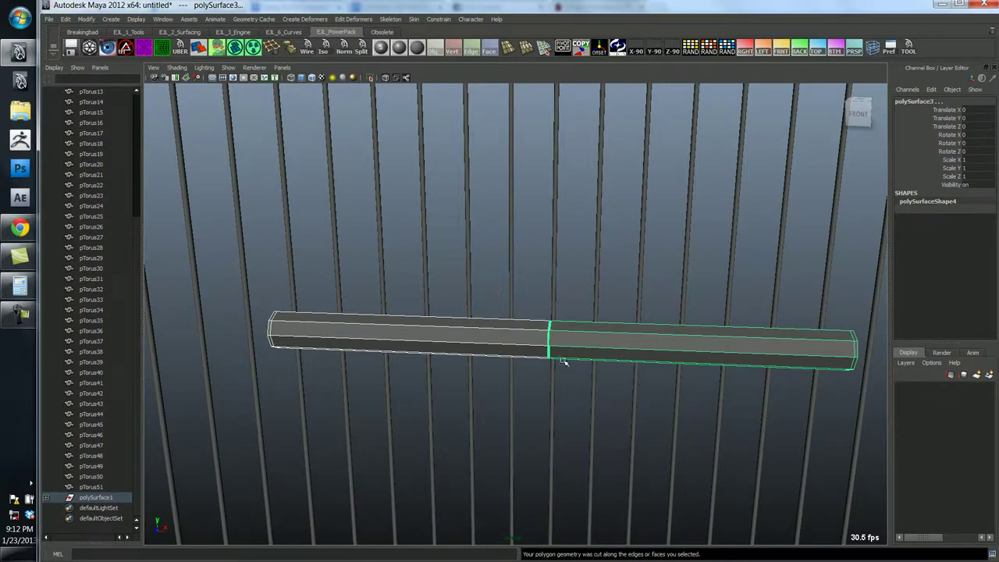
- Select both separated halves of the bar and combine and weld them into one mesh
left_click(531, 305)
left_click(559, 349)
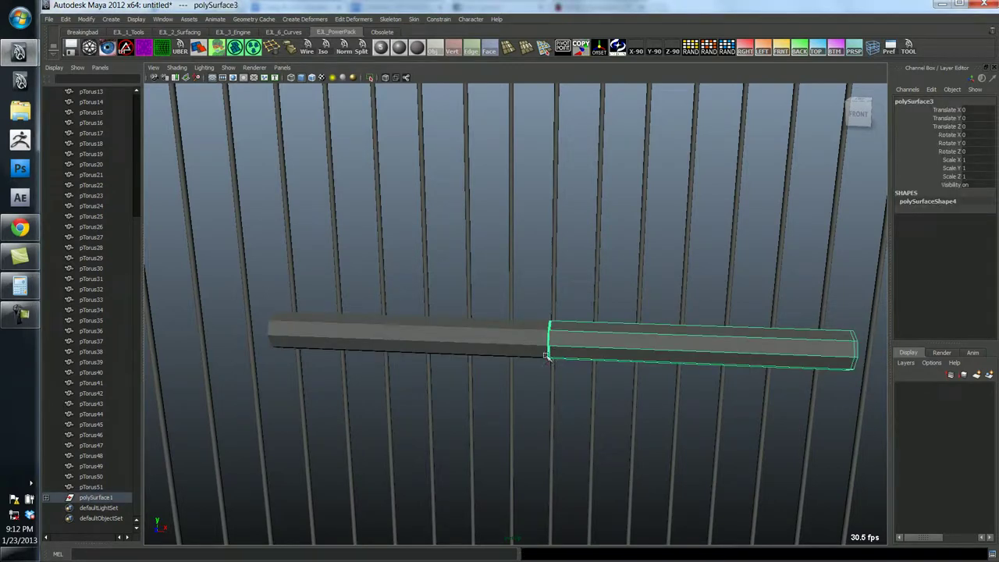
mouse_move(495, 341)
right_mouse_down("alt")
mouse_move(520, 337)
mouse_move(505, 351)
right_mouse_up("alt")
left_click(500, 350, "shift")
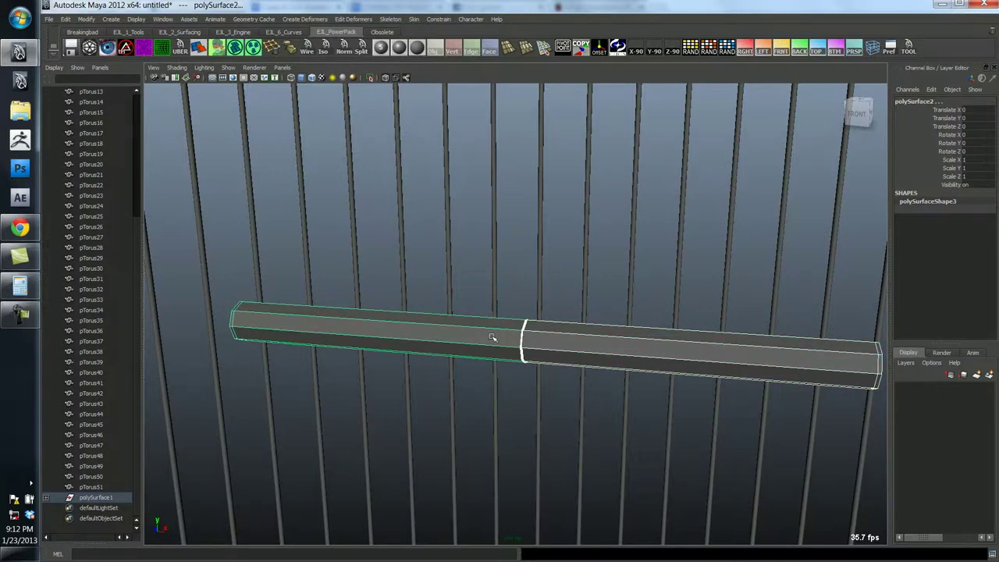
left_click(221, 49)
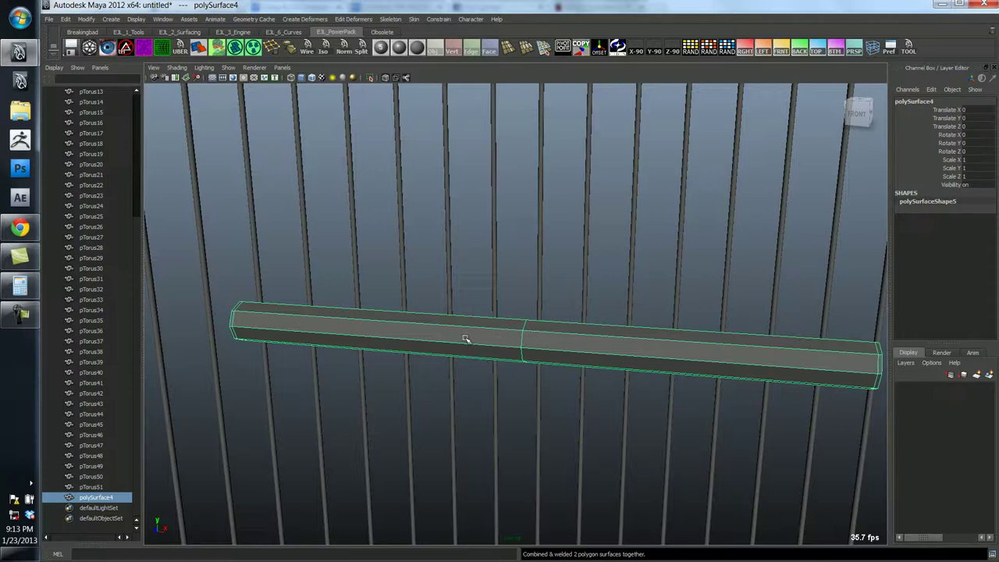
- Cut a single long front face on the bar's left half off into its own mesh
right_click_drag(463, 336, 470, 338)
left_click(517, 346)
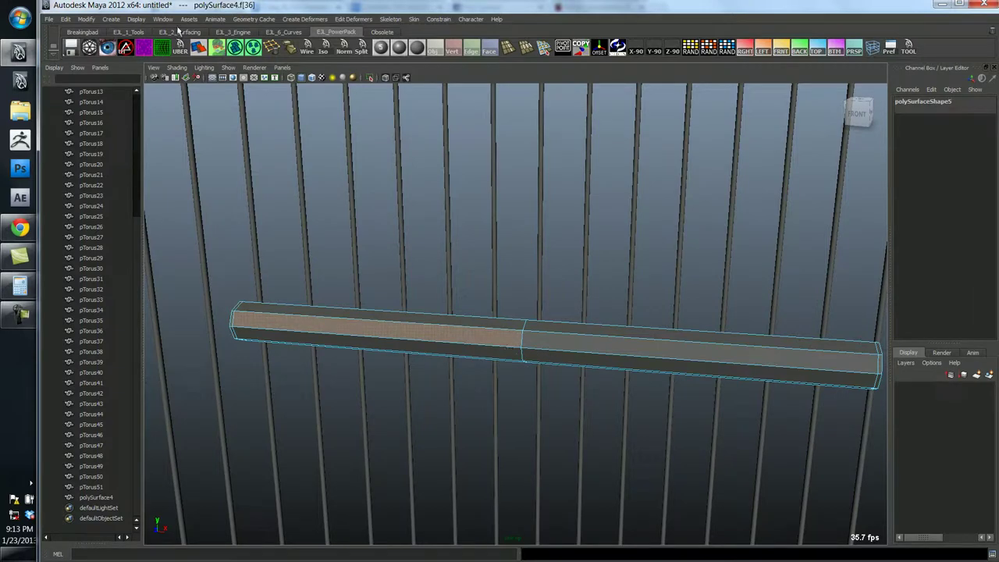
left_click(218, 48)
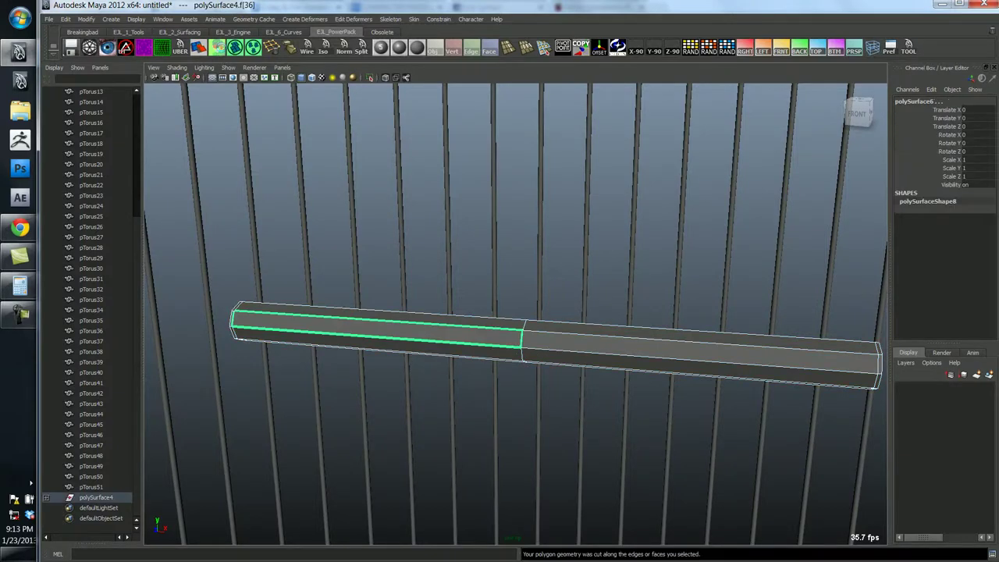
- Select the detached face together with the rest of the bar and combine and weld them
left_click(516, 344)
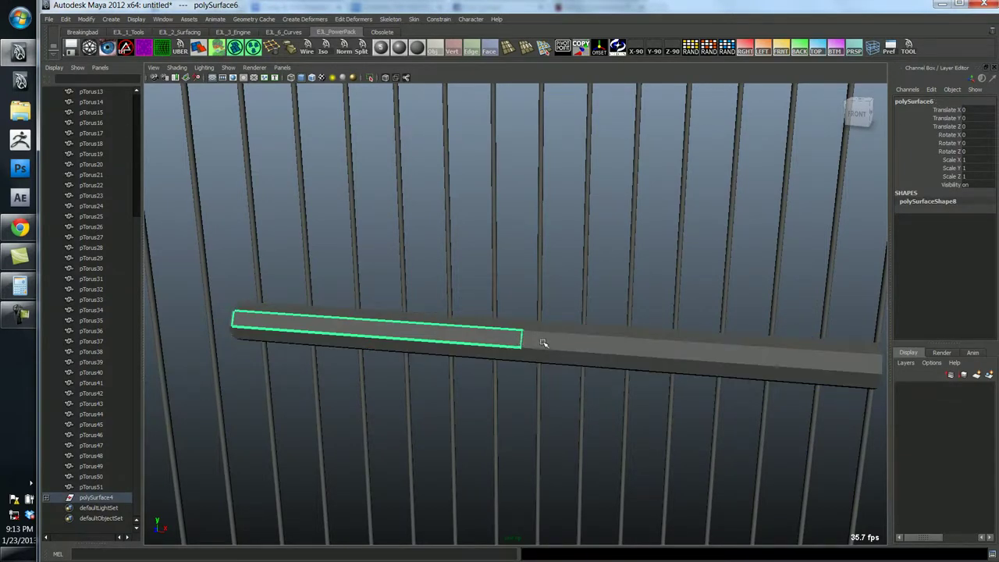
left_click(493, 344)
left_click(496, 344)
left_click(517, 357, "shift")
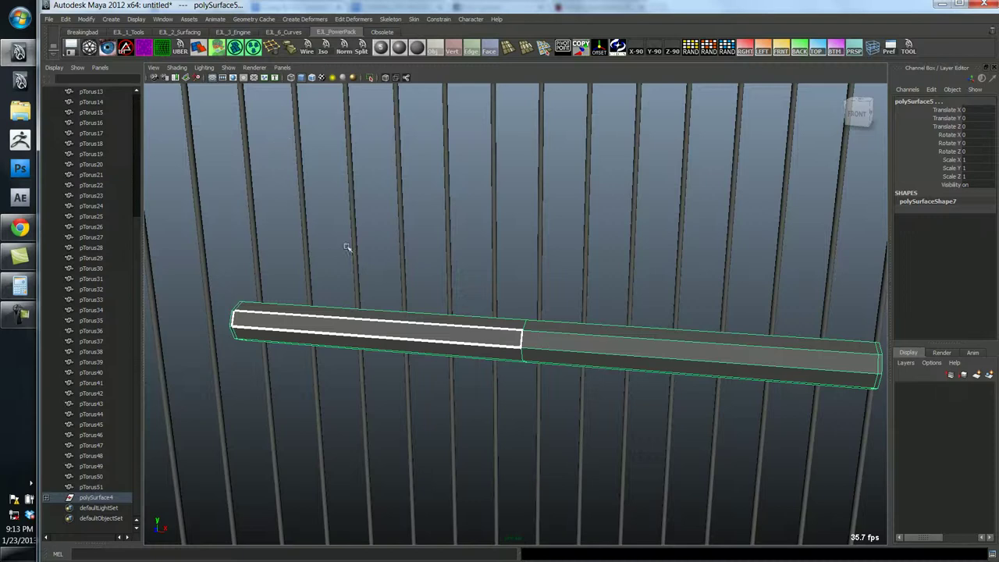
left_click(218, 48)
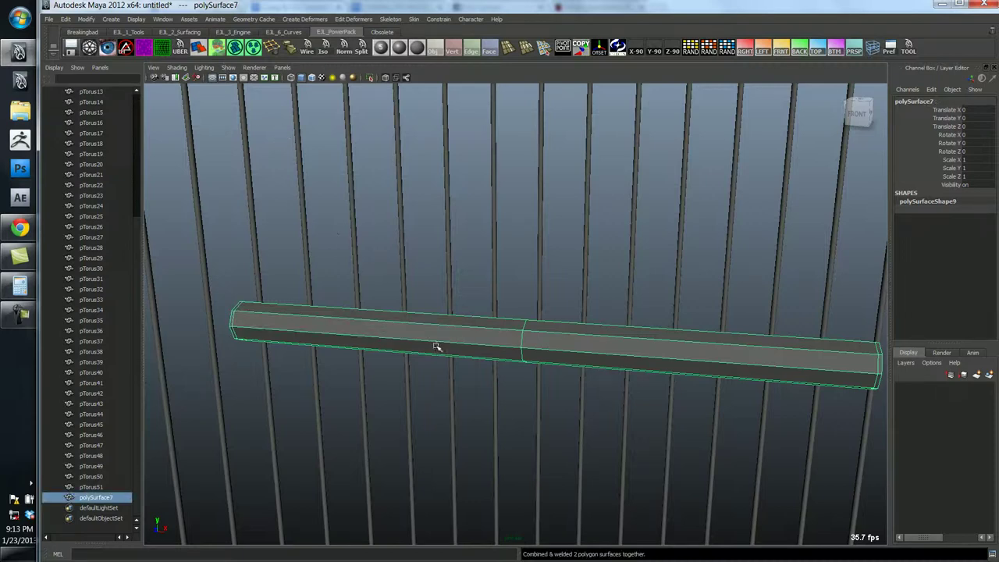
- Select the edge loop around the bar's middle seam, view it in wireframe, and cut the mesh along that loop
left_click(547, 372)
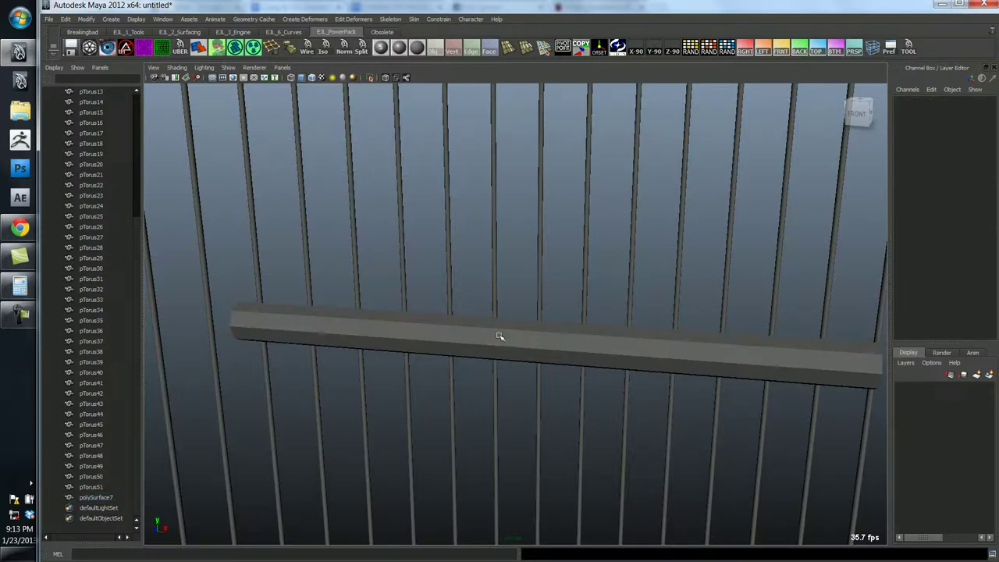
left_click(459, 348)
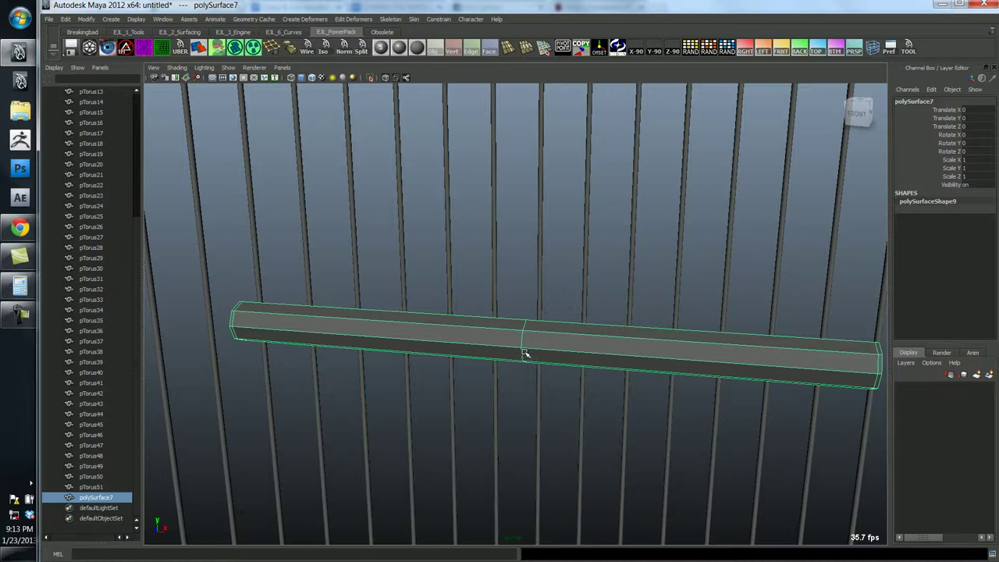
left_click(516, 349)
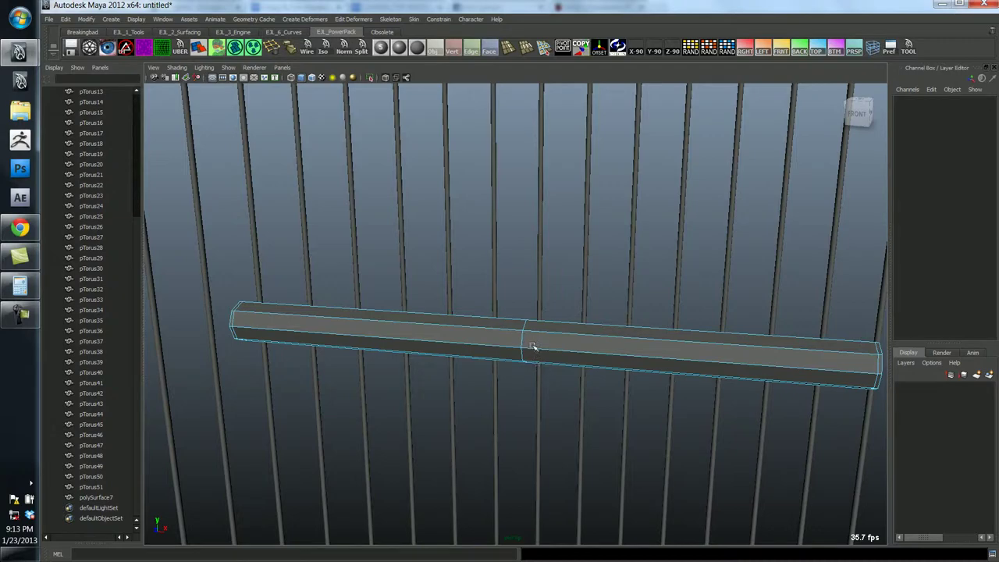
left_click(533, 347)
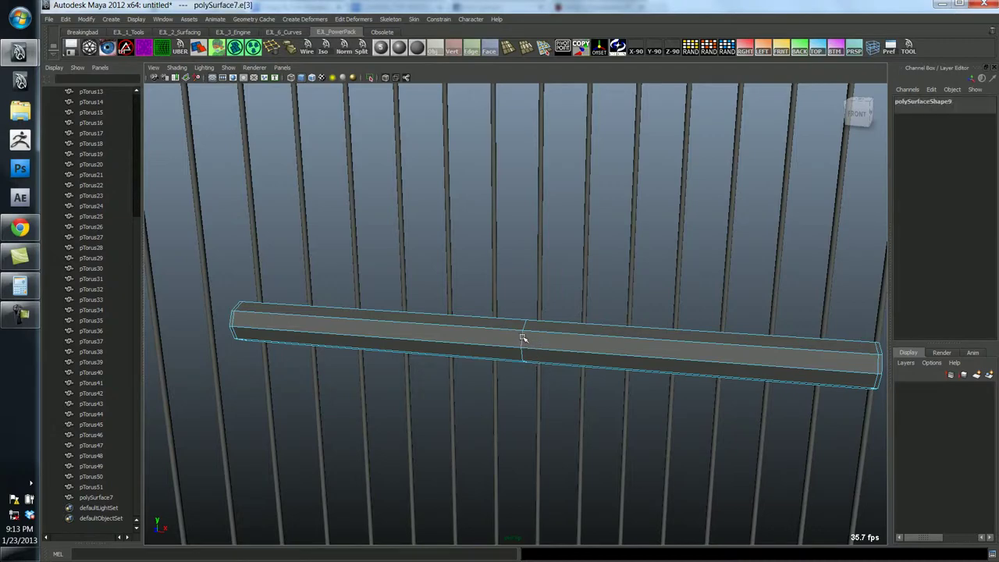
double_click(525, 347)
key("4")
mouse_move(524, 346)
left_mouse_down("alt")
mouse_move(505, 330)
mouse_move(520, 333)
left_mouse_up("alt")
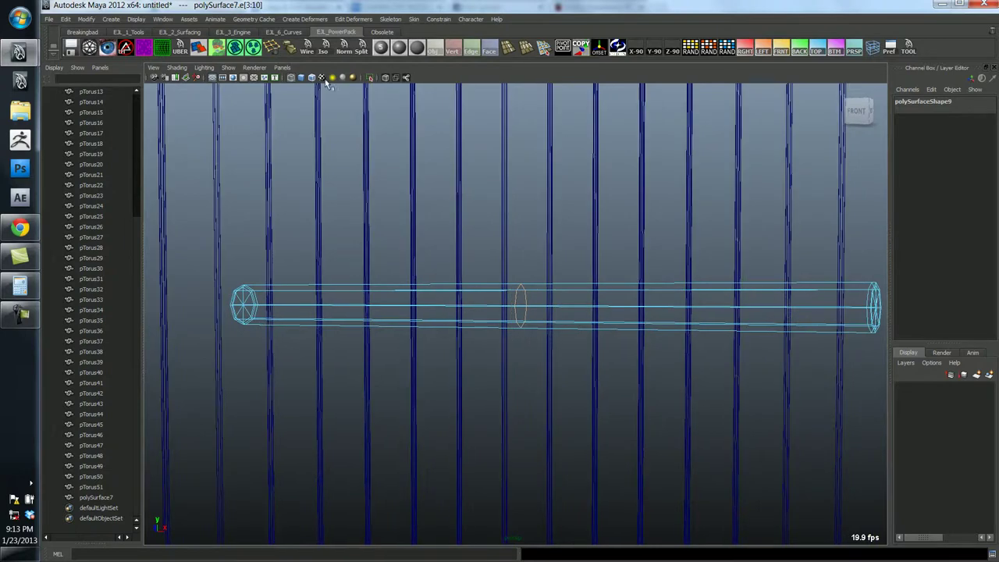
left_click(218, 49)
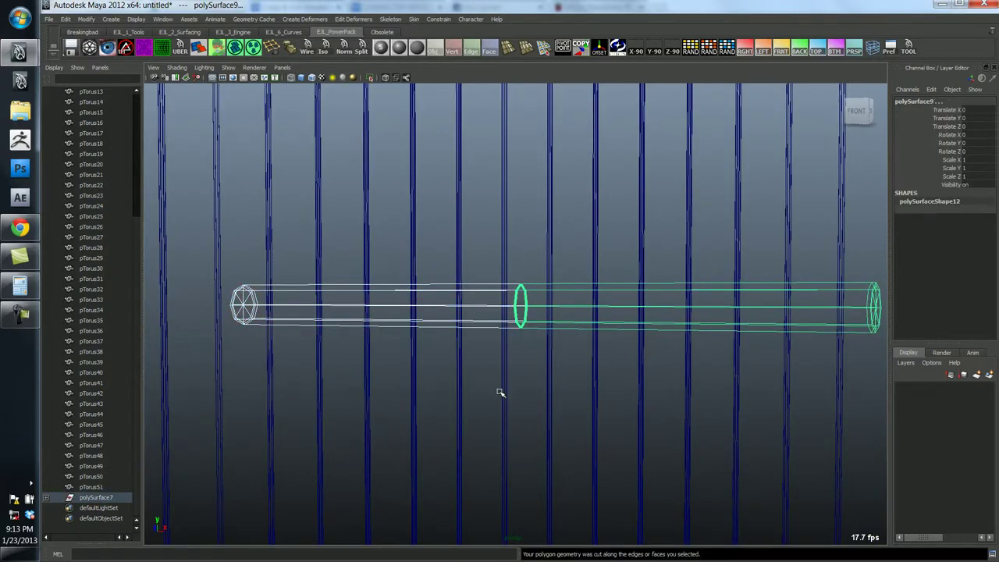
- Combine and weld the two halves split along the seam loop into a single bar mesh again
left_click(547, 309)
left_click(503, 307)
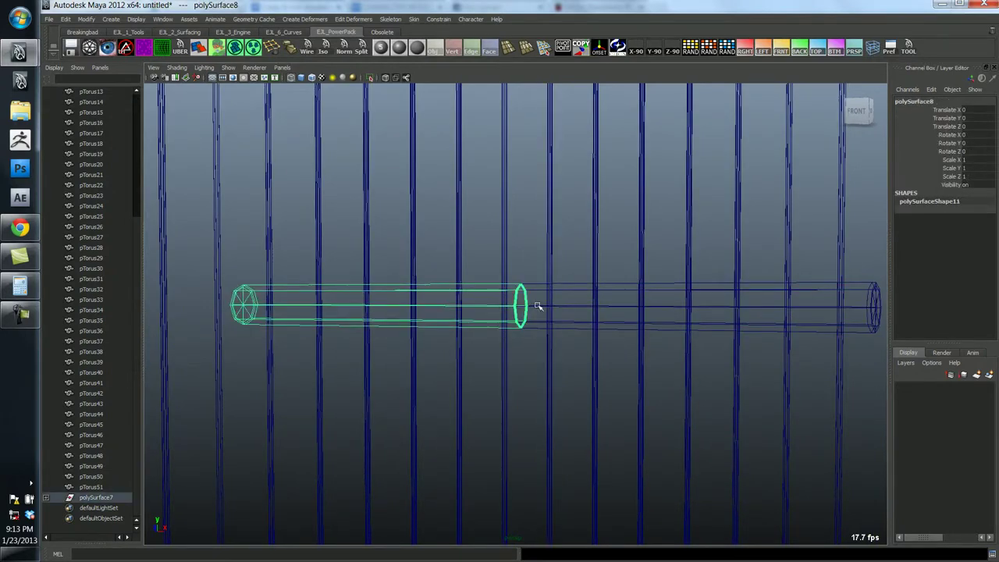
left_click(525, 304)
left_click(490, 299, "shift")
left_click(219, 47)
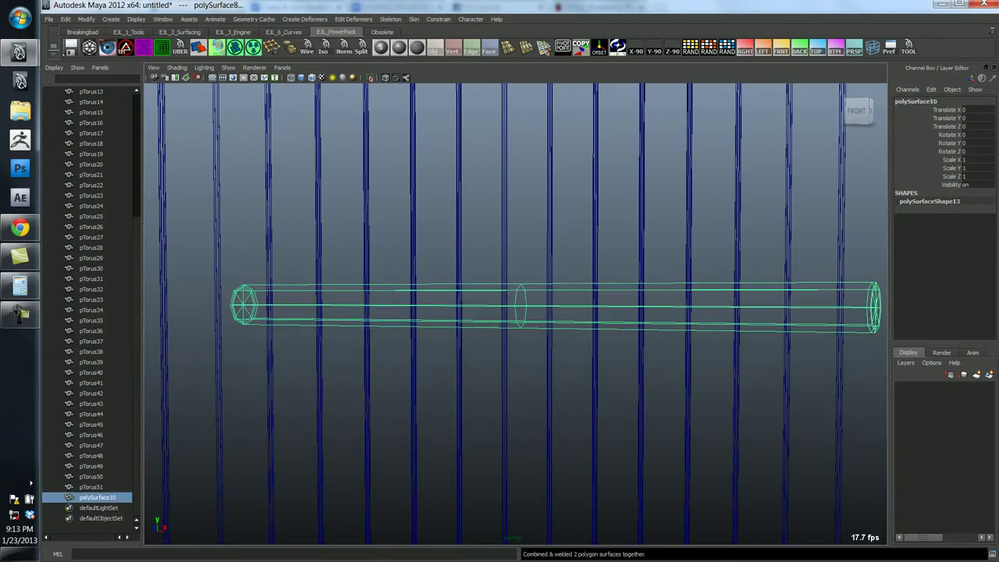